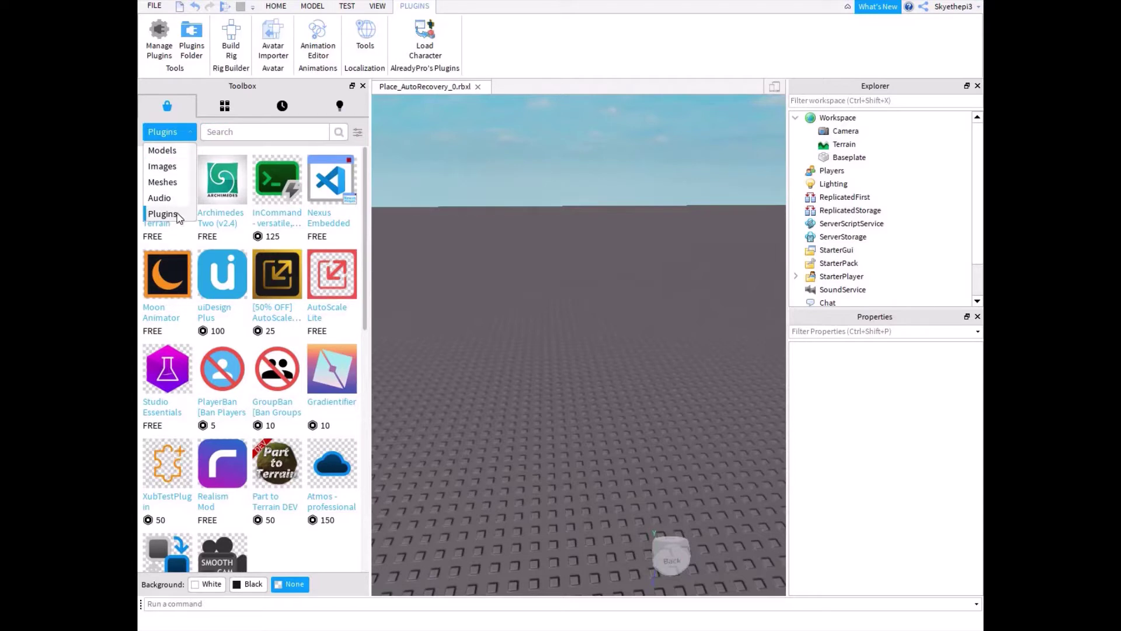
# Search the Toolbox plugins for "Load Character"
pyautogui.click(162, 214)
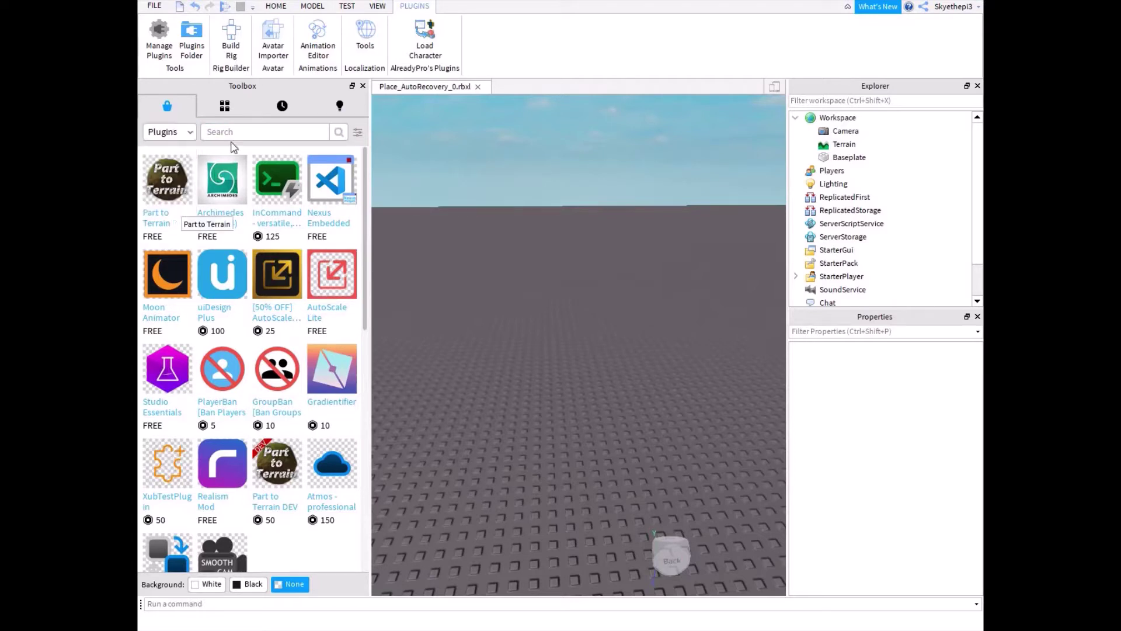
pyautogui.click(261, 134)
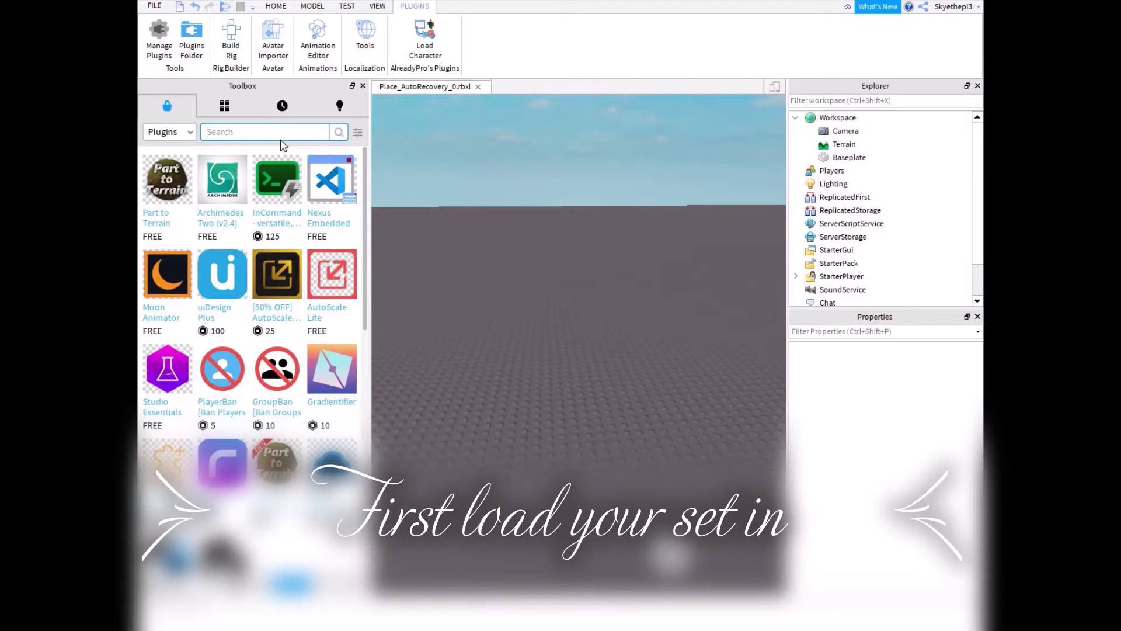
pyautogui.write('Load Character')
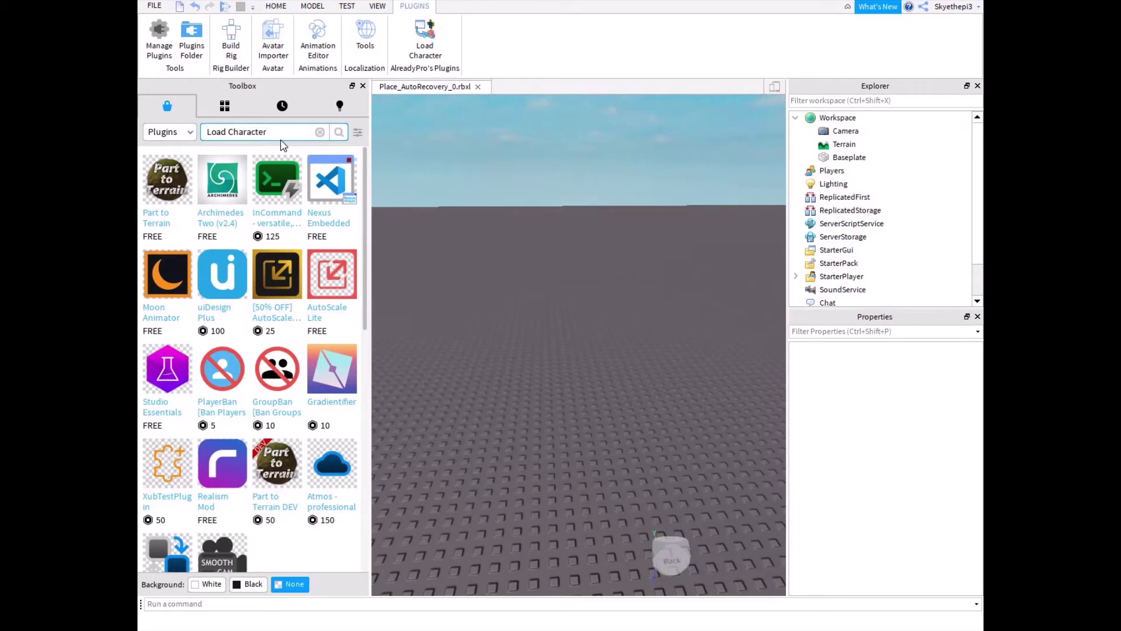
pyautogui.press('Return')
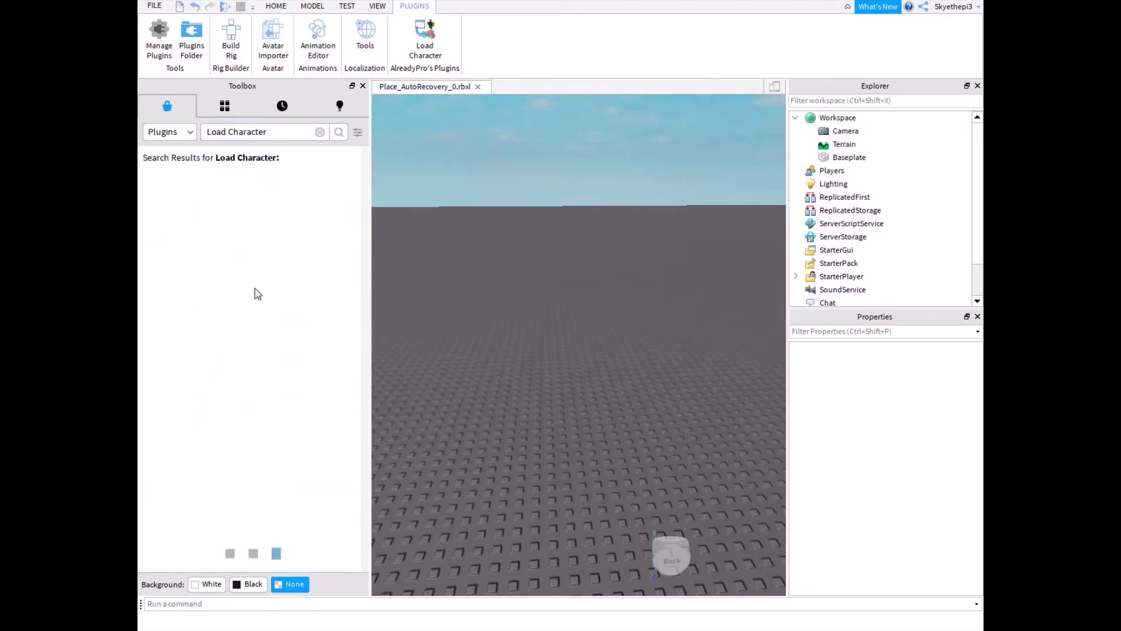
pyautogui.moveTo(227, 239)
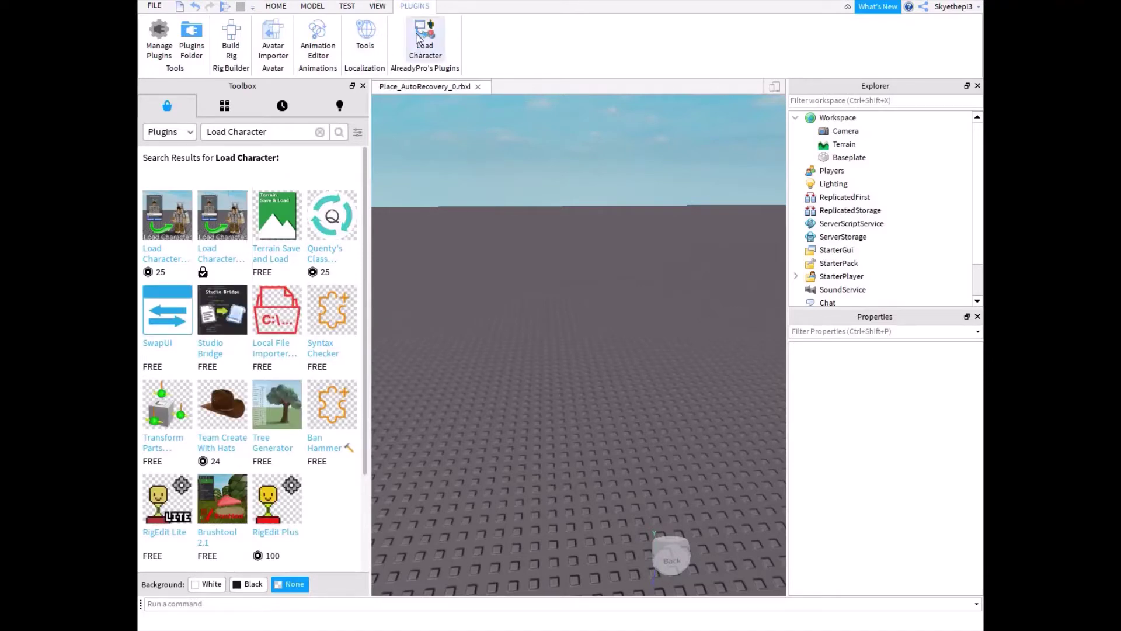
# Open the Load Character plugin, replace the default username with your own, and spawn your avatar
pyautogui.doubleClick(415, 7)
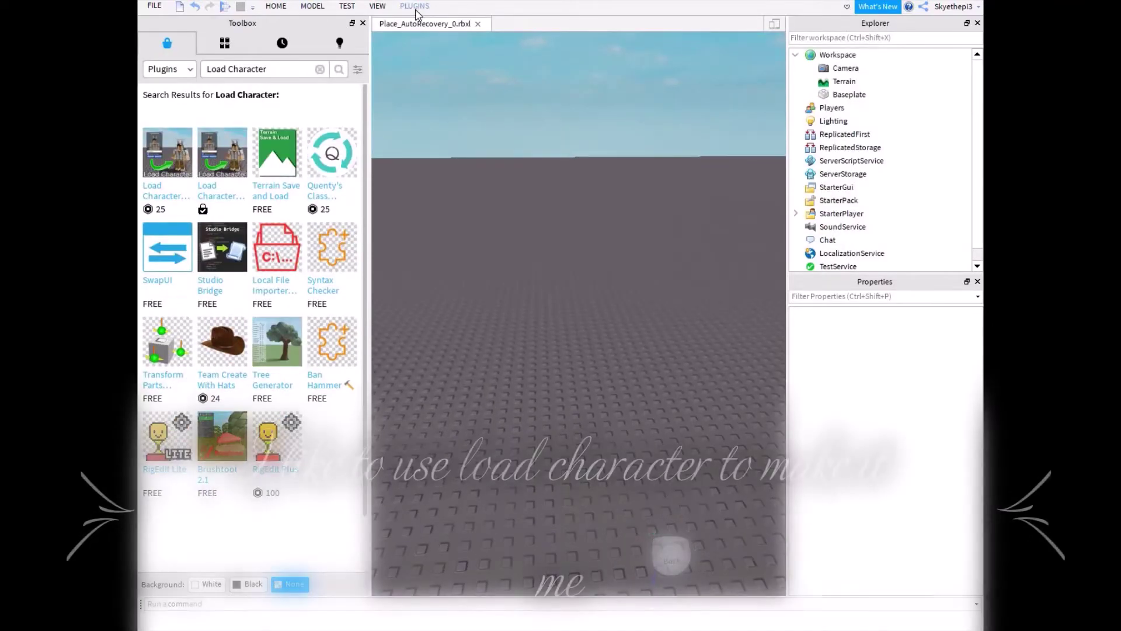
pyautogui.click(414, 7)
pyautogui.click(426, 44)
pyautogui.click(496, 367)
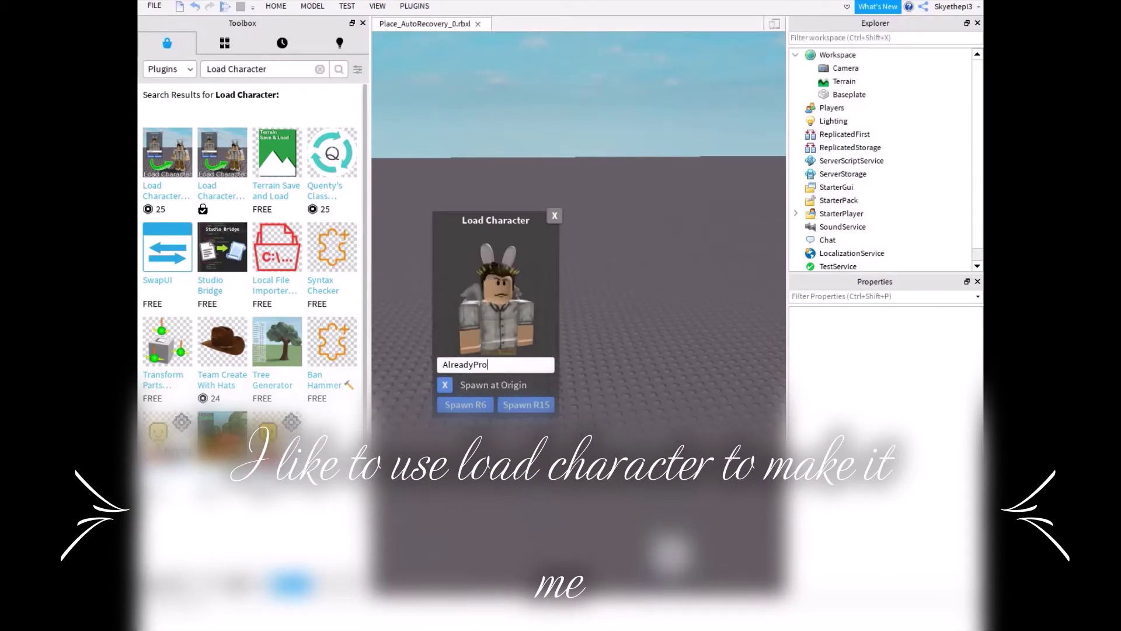
pyautogui.press('BackSpace')
pyautogui.press('BackSpace')
pyautogui.press('BackSpace')
pyautogui.press('BackSpace')
pyautogui.press('BackSpace')
pyautogui.press('BackSpace')
pyautogui.press('BackSpace')
pyautogui.press('BackSpace')
pyautogui.press('BackSpace')
pyautogui.press('BackSpace')
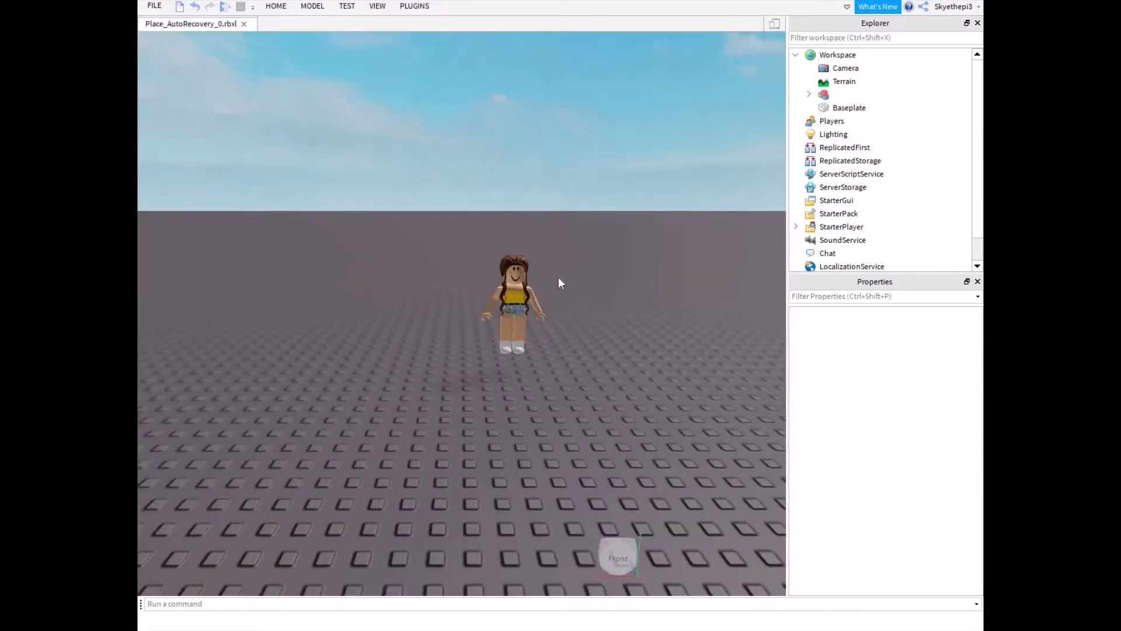
# Examine the spawned avatar up close from the front
pyautogui.press('w')
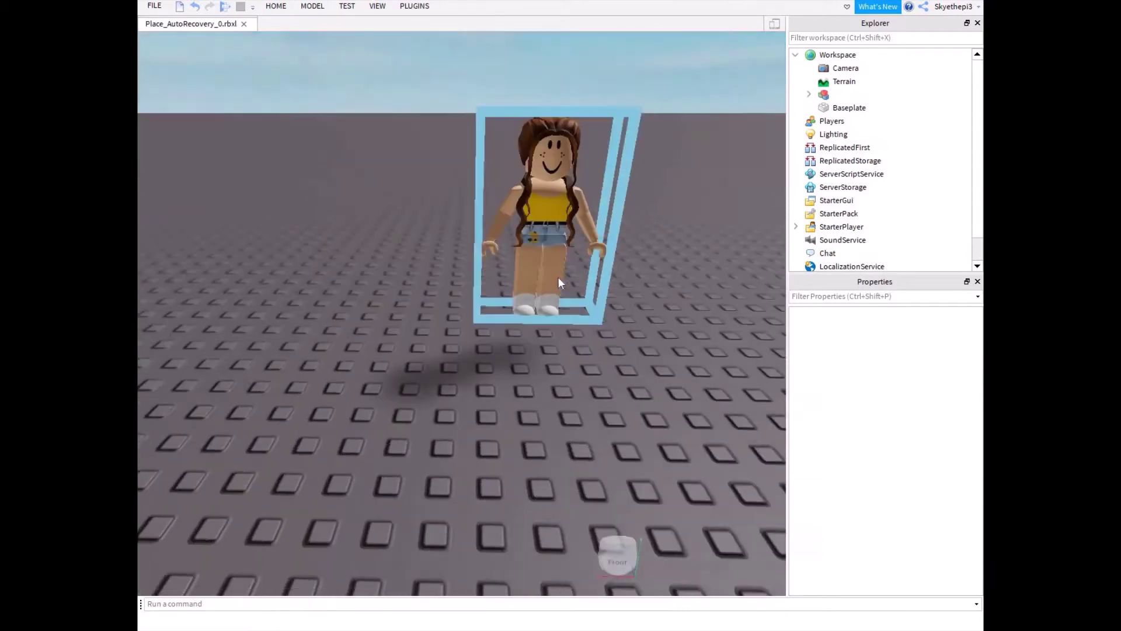
pyautogui.press('d')
pyautogui.click(479, 292)
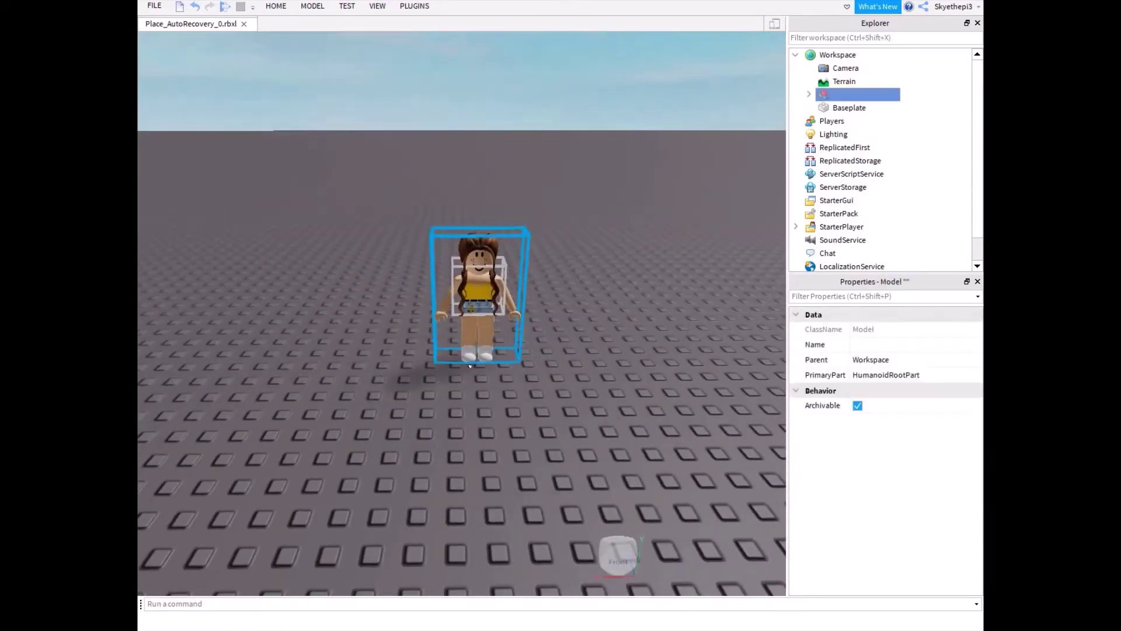
pyautogui.click(452, 213)
pyautogui.press('w')
pyautogui.moveTo(428, 343); pyautogui.dragTo(428, 344, button='right')
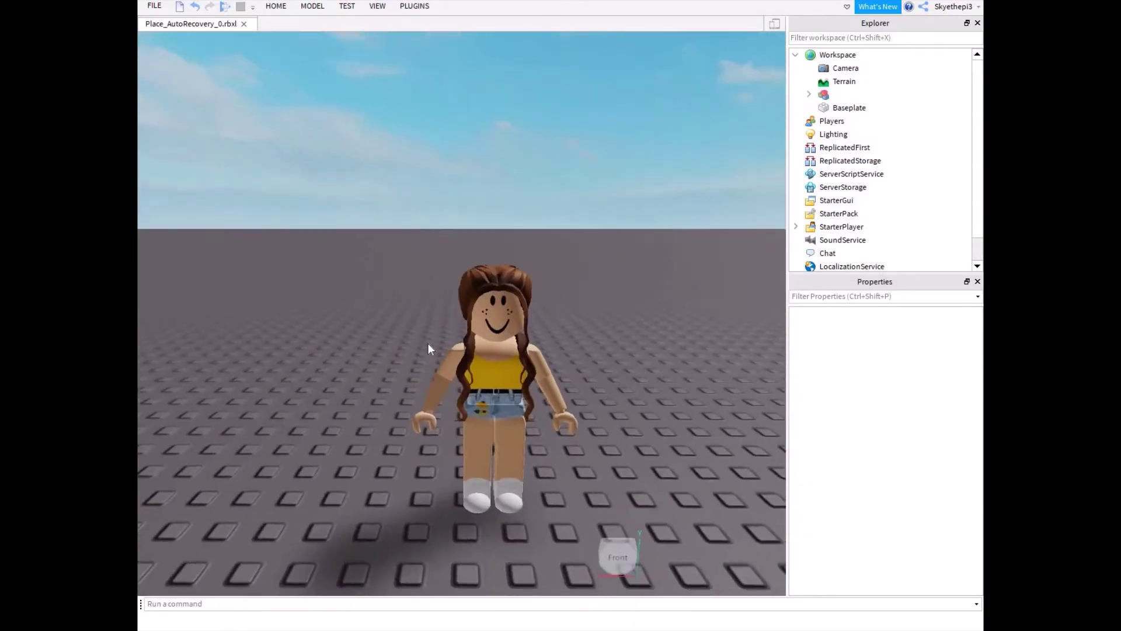
pyautogui.press('s')
pyautogui.scroll(3, 461, 419)
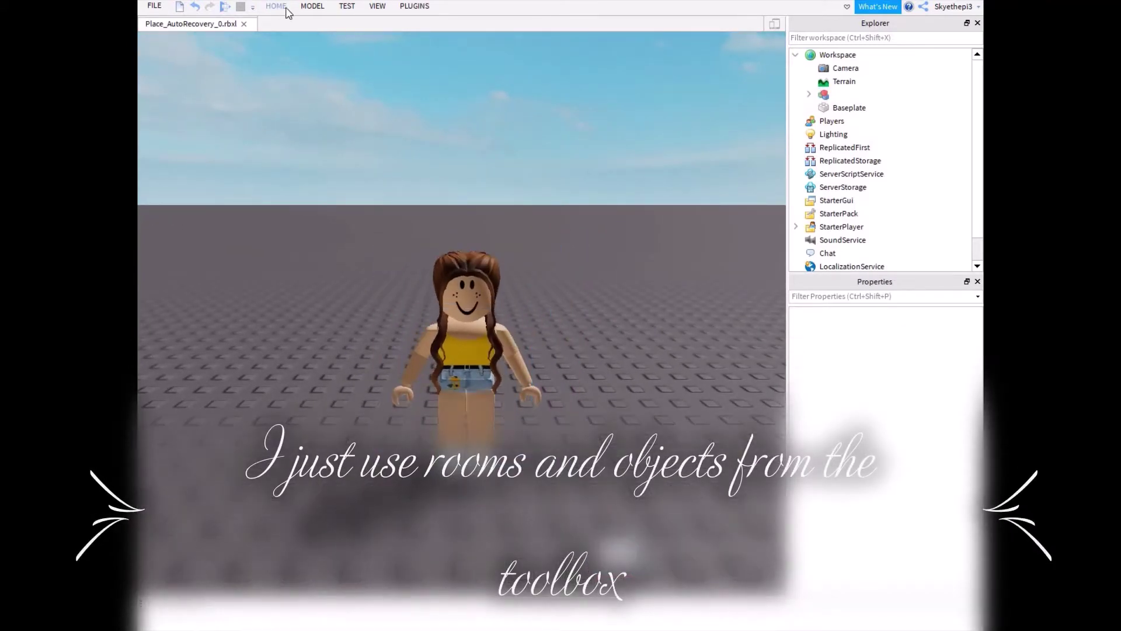
# Reopen the Toolbox, switch it to Models, and search for "super happy face"
pyautogui.click(275, 6)
pyautogui.click(454, 47)
pyautogui.click(200, 106)
pyautogui.click(169, 70)
pyautogui.click(162, 88)
pyautogui.click(246, 73)
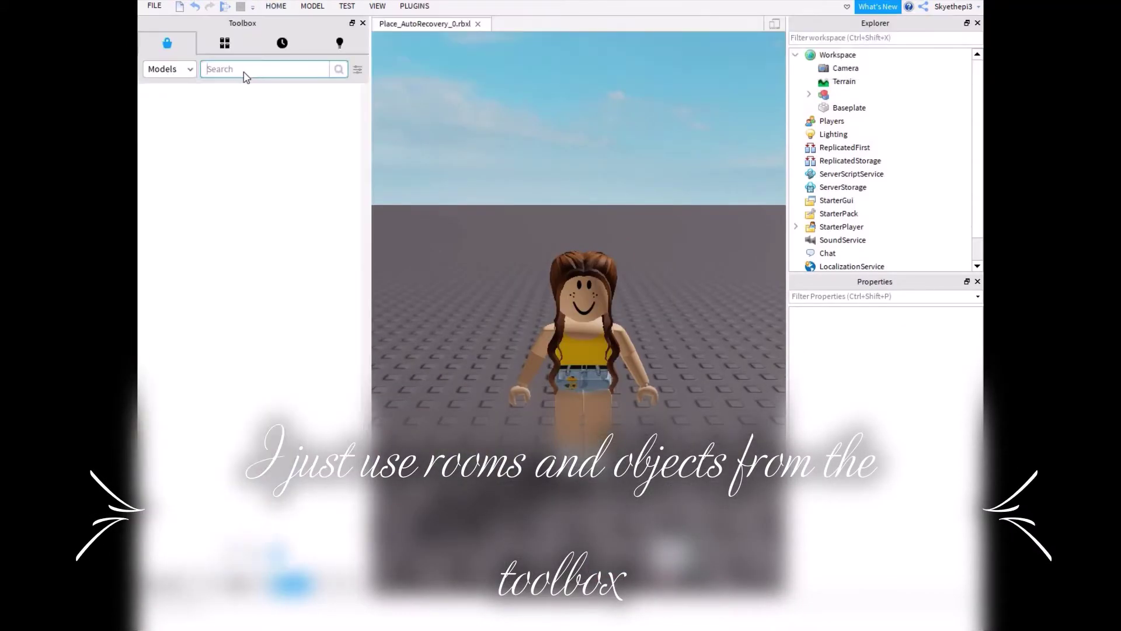
pyautogui.write('super happy face')
pyautogui.press('Return')
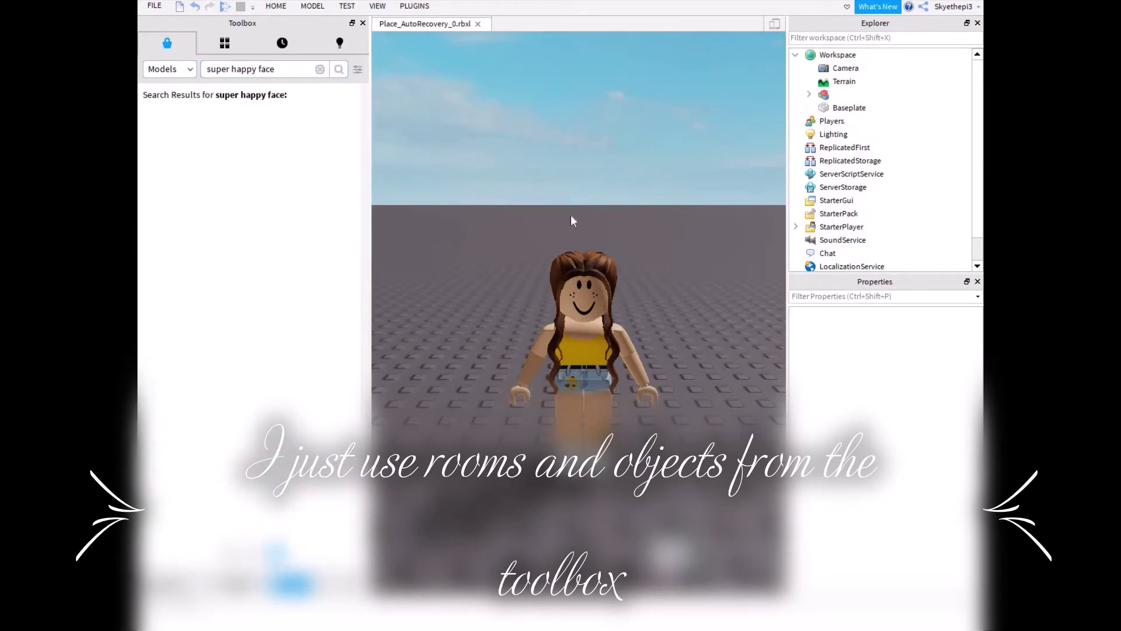
# Insert the head model with the Super Super Happy Face and place it on the baseplate beside the avatar
pyautogui.click(230, 175)
pyautogui.scroll(-3, 570, 292)
pyautogui.moveTo(569, 356); pyautogui.dragTo(478, 381)
pyautogui.scroll(-4, 304, 338)
pyautogui.scroll(-4, 307, 342)
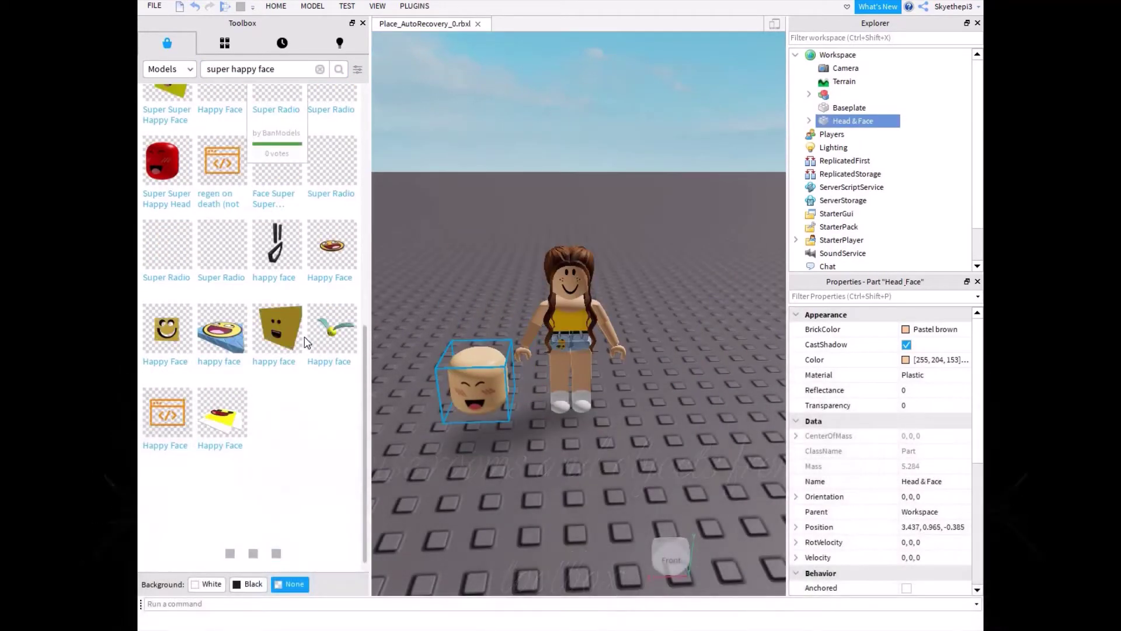
pyautogui.scroll(6, 287, 281)
# Search the Toolbox models for "yellow flower"
pyautogui.moveTo(282, 70); pyautogui.dragTo(154, 81)
pyautogui.press('BackSpace')
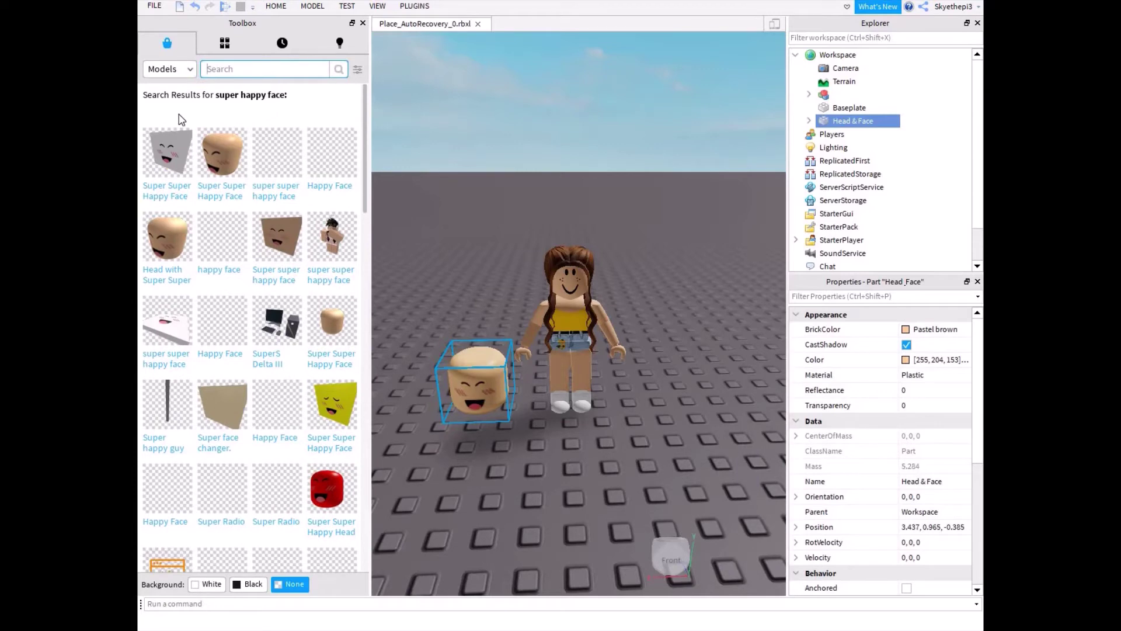
pyautogui.write('yellow flower')
pyautogui.press('Return')
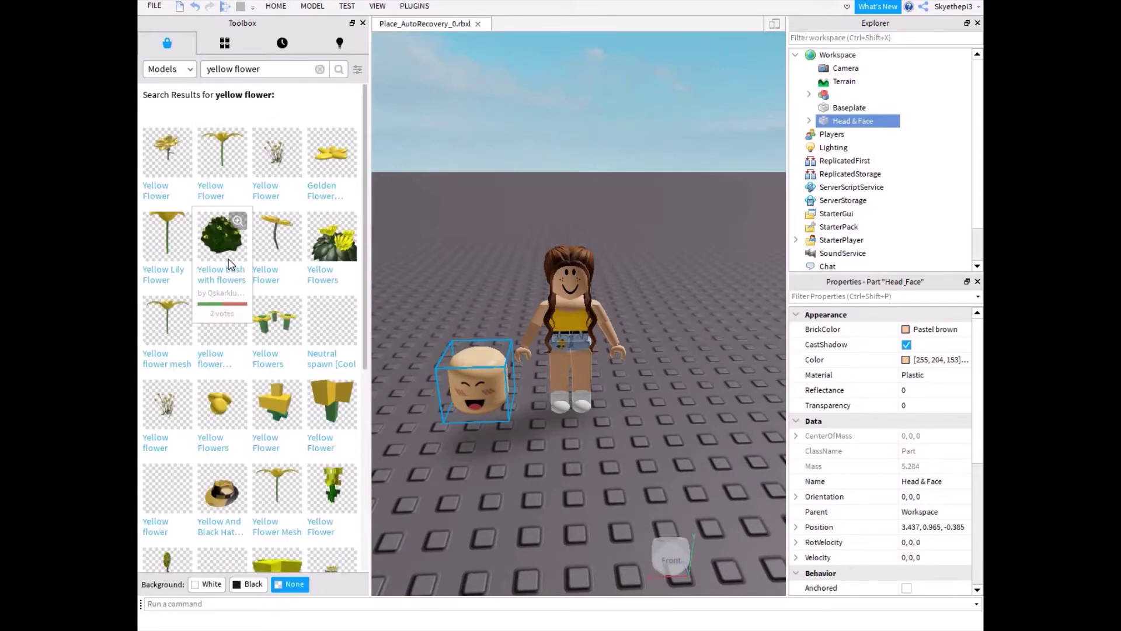
# Insert the first Yellow Flower model and place it on the other side of the avatar from the loose head
pyautogui.click(167, 155)
pyautogui.scroll(-2, 561, 327)
pyautogui.moveTo(571, 275); pyautogui.dragTo(695, 459)
pyautogui.scroll(3, 664, 455)
pyautogui.scroll(-5, 590, 403)
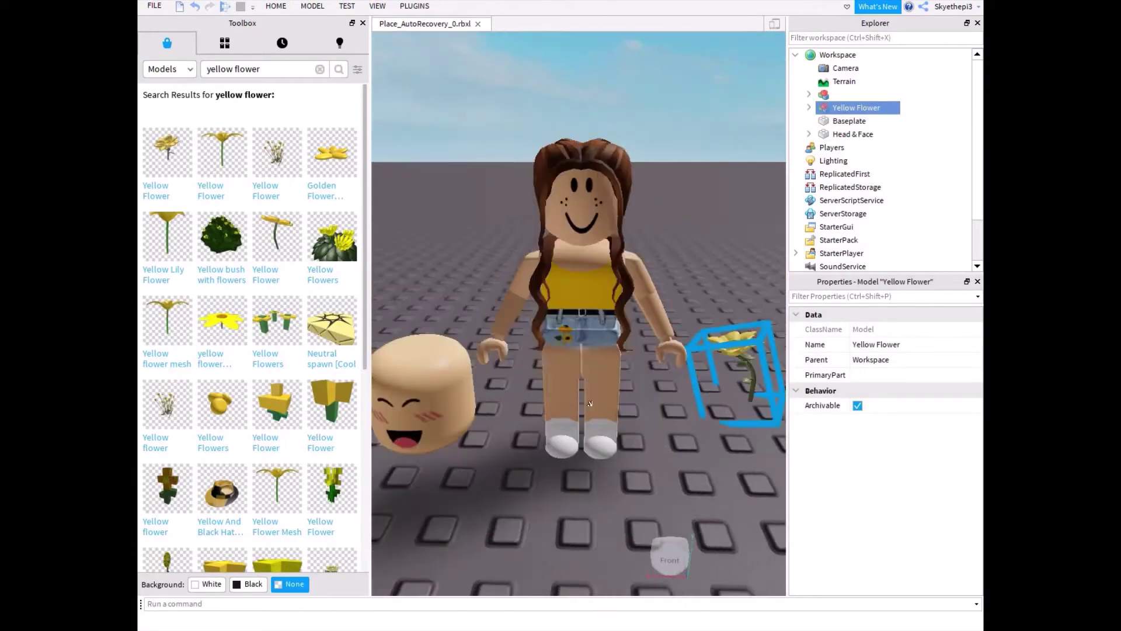
pyautogui.scroll(-3, 590, 403)
pyautogui.scroll(-2, 263, 303)
pyautogui.scroll(2, 227, 120)
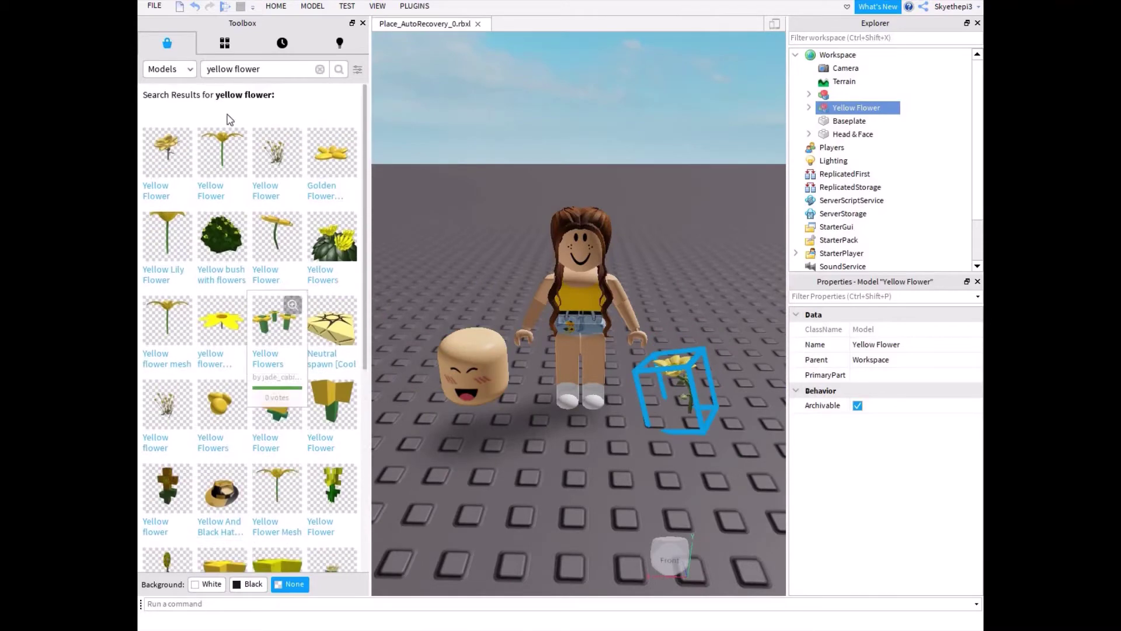
# Search the Toolbox models for "living room" and insert the Updated Living room model
pyautogui.moveTo(263, 70); pyautogui.dragTo(172, 130)
pyautogui.press('BackSpace')
pyautogui.write('r')
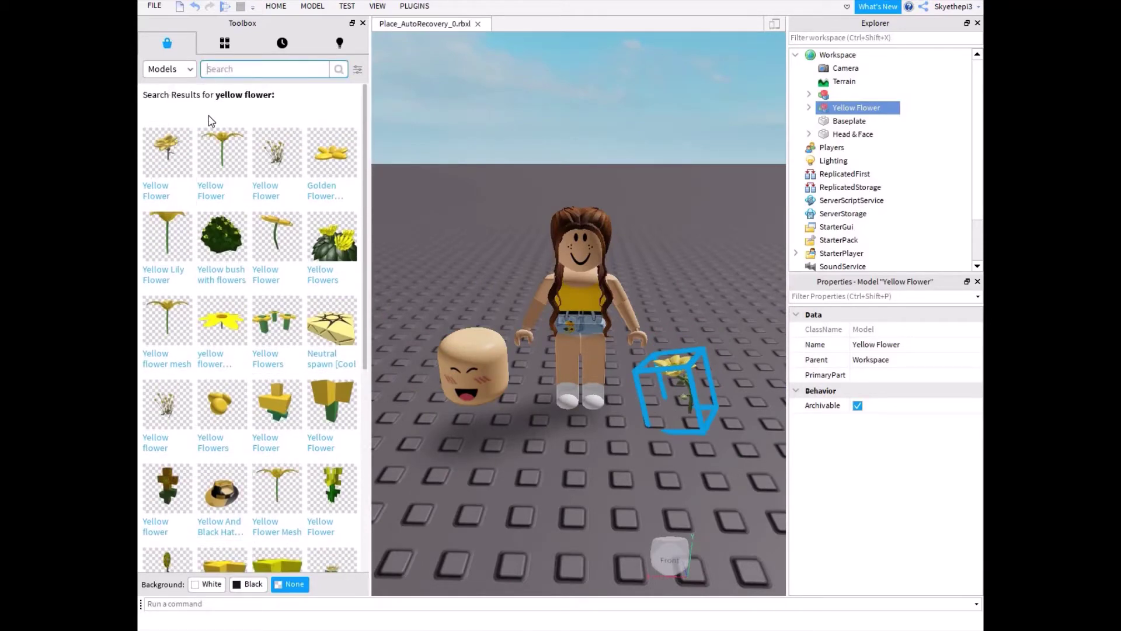
pyautogui.write('iving room')
pyautogui.press('Return')
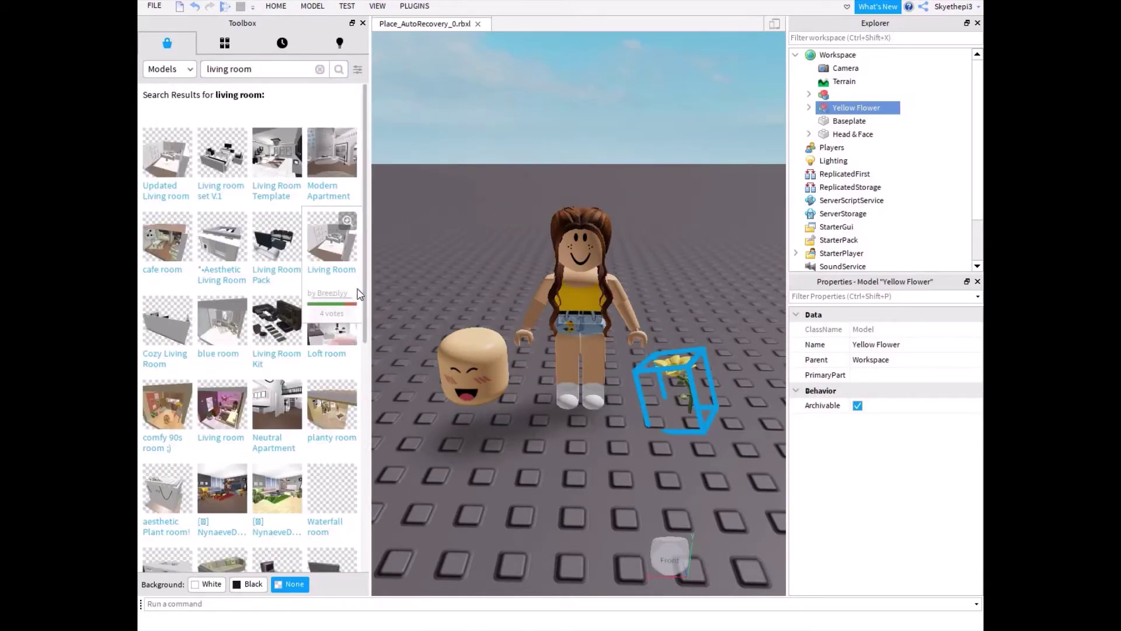
pyautogui.click(169, 158)
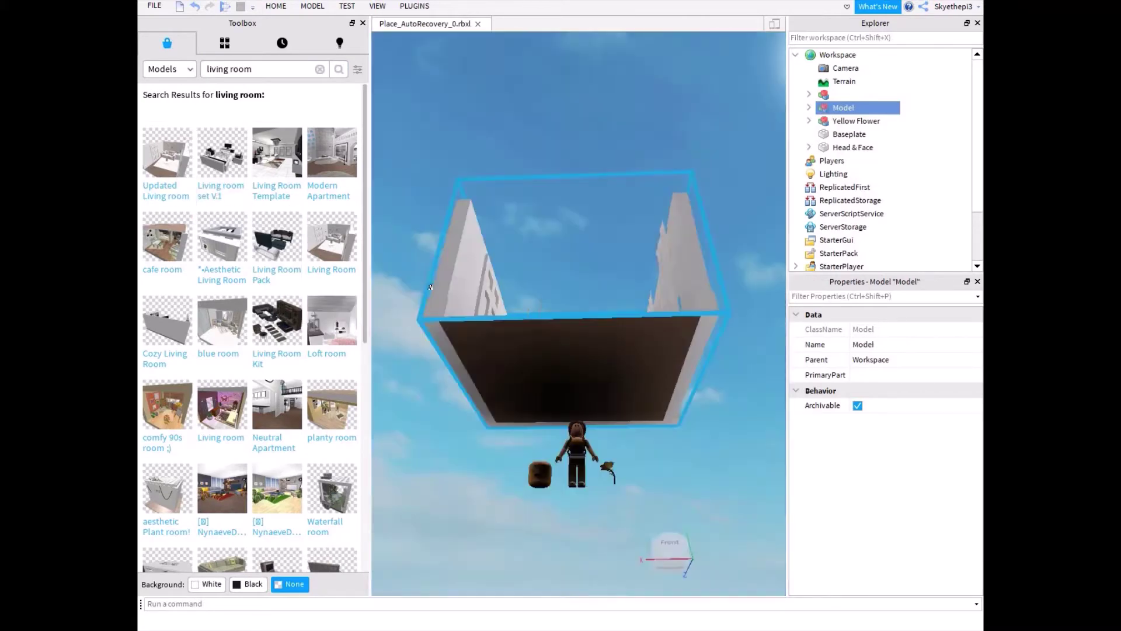
# Move the avatar and the yellow flower onto the living room floor and shift the loose head closer to the room
pyautogui.moveTo(575, 362); pyautogui.dragTo(577, 467, button='right')
pyautogui.scroll(2, 579, 485)
pyautogui.moveTo(577, 485); pyautogui.dragTo(543, 357)
pyautogui.moveTo(631, 519); pyautogui.dragTo(604, 390)
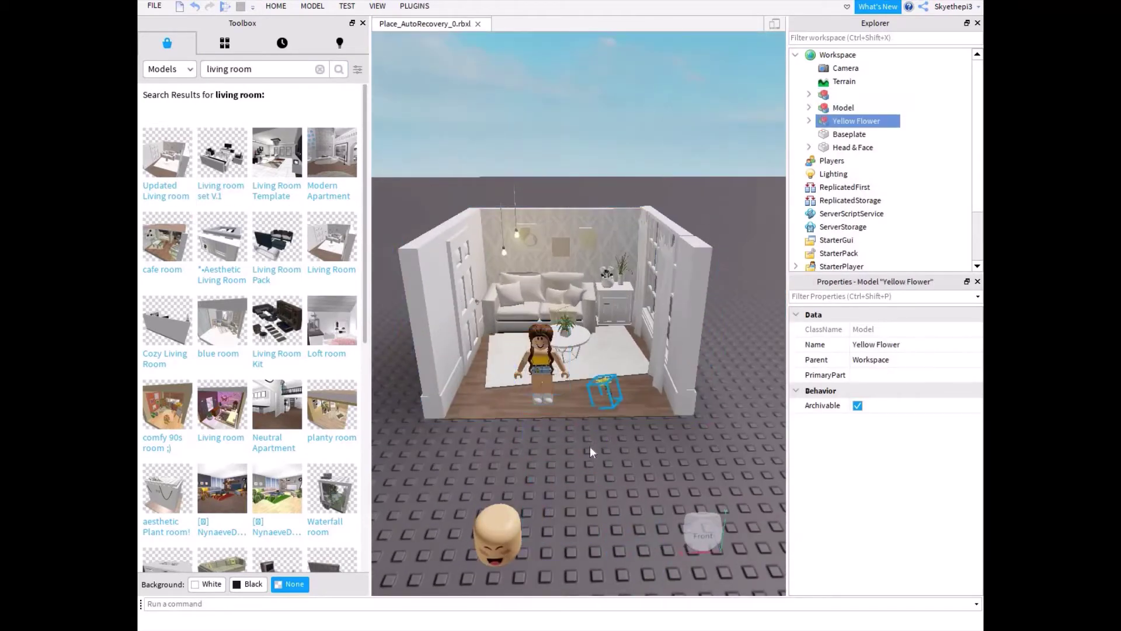
pyautogui.moveTo(505, 516); pyautogui.dragTo(496, 485)
# Delete the existing face decal from the Head part of the avatar
pyautogui.moveTo(496, 484); pyautogui.dragTo(543, 409, button='right')
pyautogui.click(547, 263)
pyautogui.moveTo(503, 245); pyautogui.dragTo(546, 231, button='right')
pyautogui.doubleClick(841, 94)
pyautogui.scroll(-5, 868, 205)
pyautogui.doubleClick(867, 149)
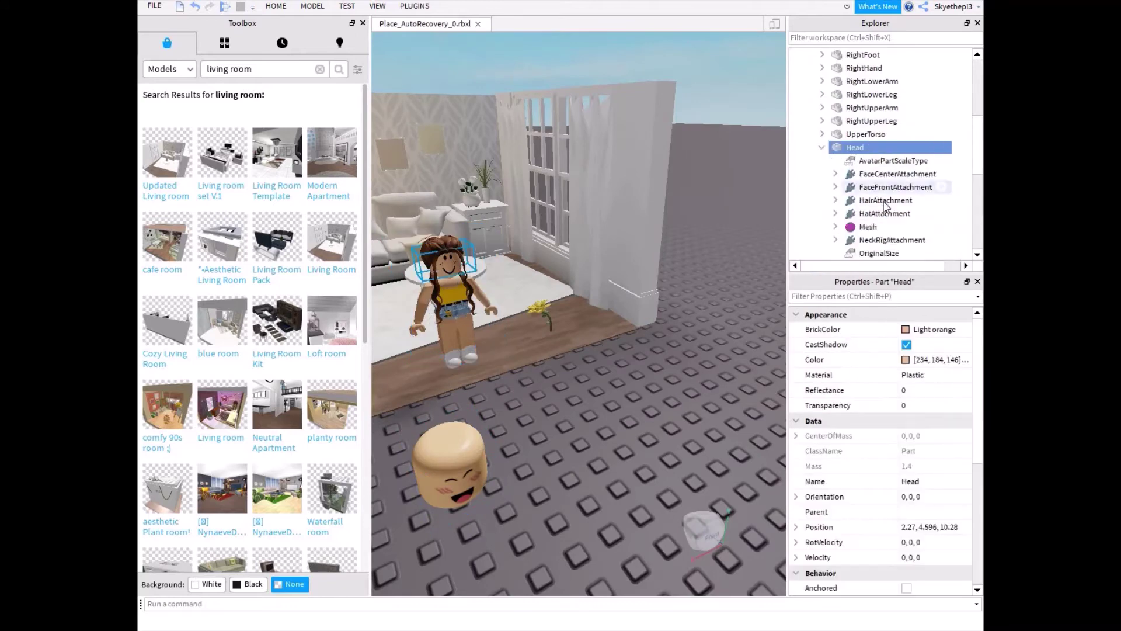
pyautogui.scroll(-2, 884, 208)
pyautogui.click(868, 187)
pyautogui.press('Delete')
# Copy the Decal from the loose Head & Face part
pyautogui.rightClick(454, 468)
pyautogui.click(861, 242)
pyautogui.doubleClick(854, 252)
pyautogui.scroll(-3, 854, 248)
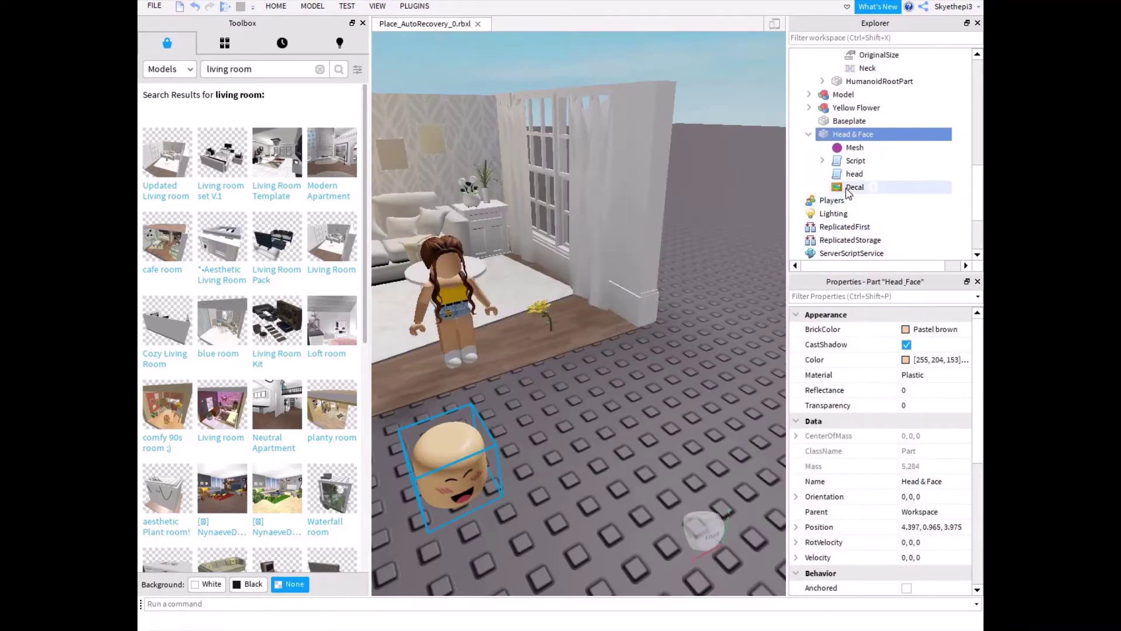
pyautogui.click(850, 188)
# Paste the copied face decal into the avatar's Head part and delete the loose Head & Face part
pyautogui.click(458, 292)
pyautogui.rightClick(819, 53)
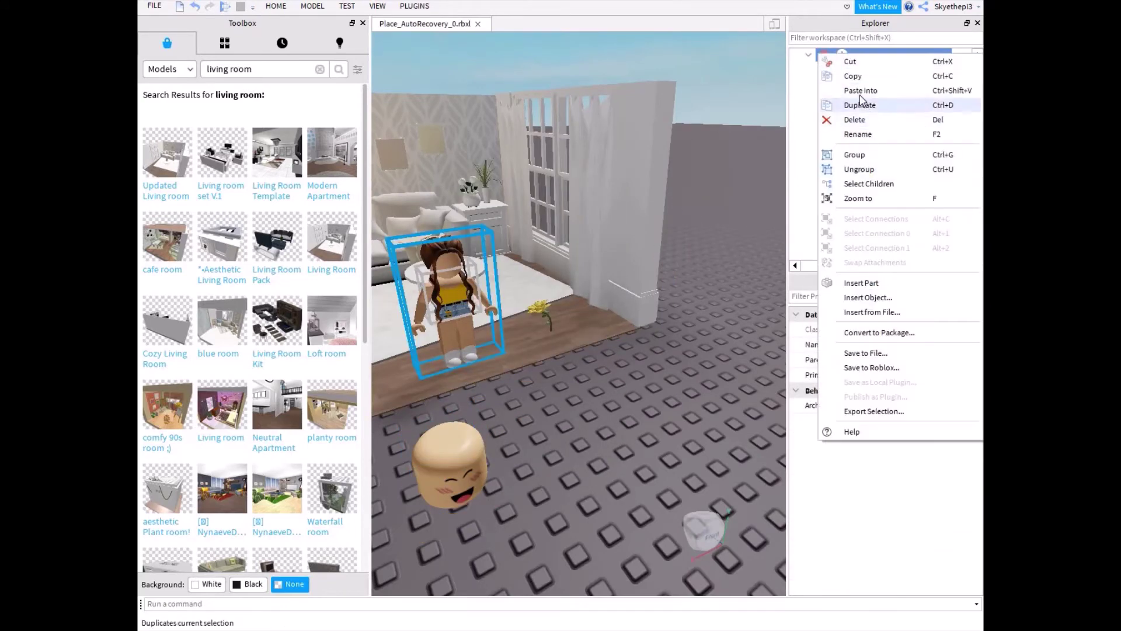
pyautogui.click(698, 420)
pyautogui.scroll(-6, 856, 196)
pyautogui.scroll(2, 856, 196)
pyautogui.rightClick(854, 146)
pyautogui.click(860, 183)
pyautogui.click(454, 469)
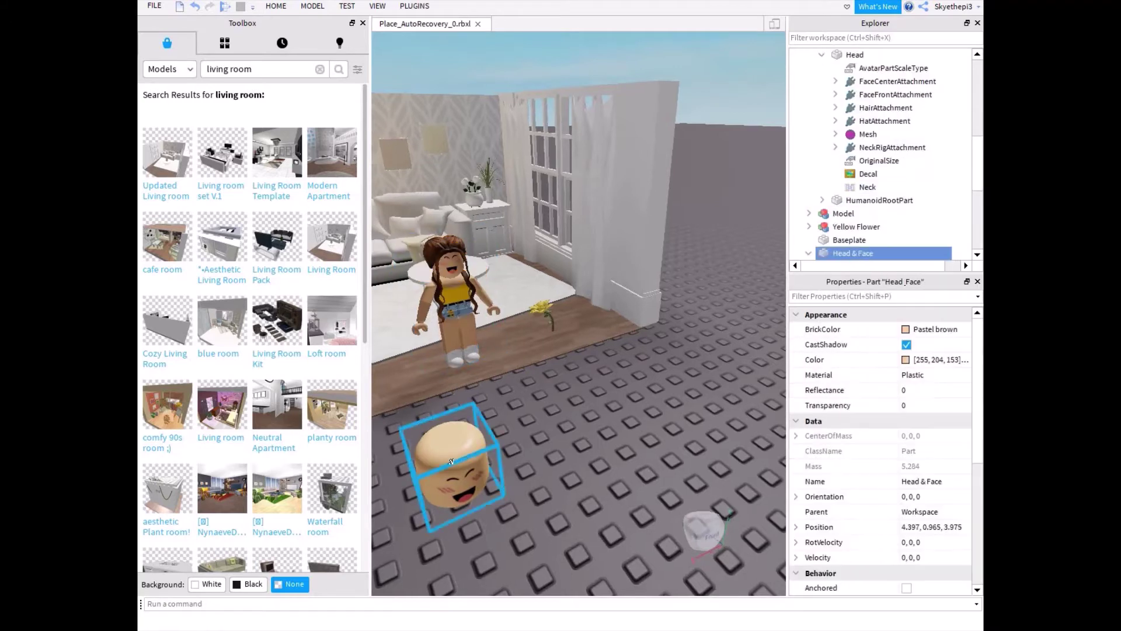
pyautogui.press('Delete')
# Rotate the yellow flower about two axes so its blossom faces forward
pyautogui.moveTo(496, 303); pyautogui.dragTo(467, 310, button='right')
pyautogui.scroll(3, 496, 280)
pyautogui.click(604, 289)
pyautogui.click(276, 7)
pyautogui.click(324, 38)
pyautogui.moveTo(594, 221); pyautogui.dragTo(605, 369)
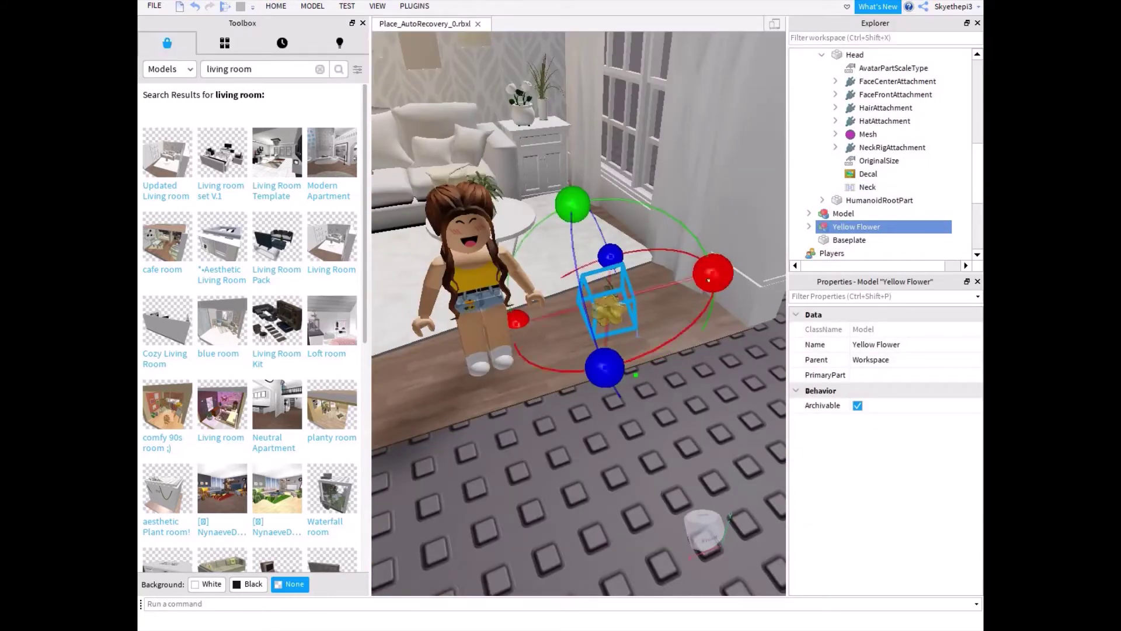
pyautogui.moveTo(713, 273); pyautogui.dragTo(590, 305)
# Move the yellow flower up to the side of the avatar's hair
pyautogui.click(276, 7)
pyautogui.click(268, 40)
pyautogui.moveTo(429, 233); pyautogui.dragTo(377, 125)
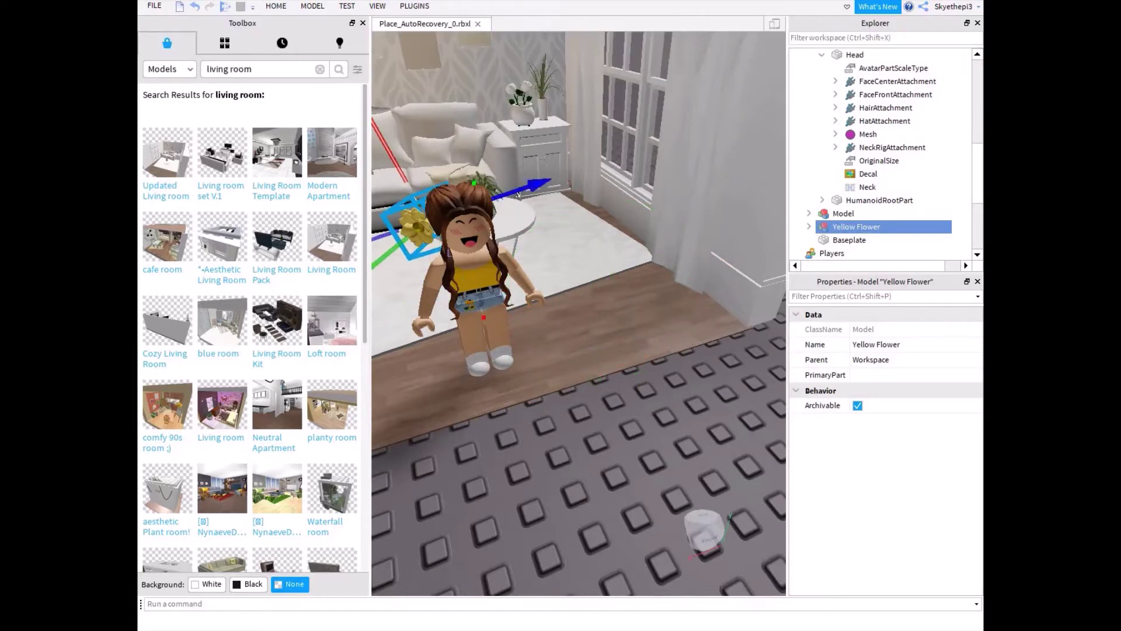
pyautogui.moveTo(543, 178); pyautogui.dragTo(569, 168)
pyautogui.moveTo(488, 168); pyautogui.dragTo(581, 157)
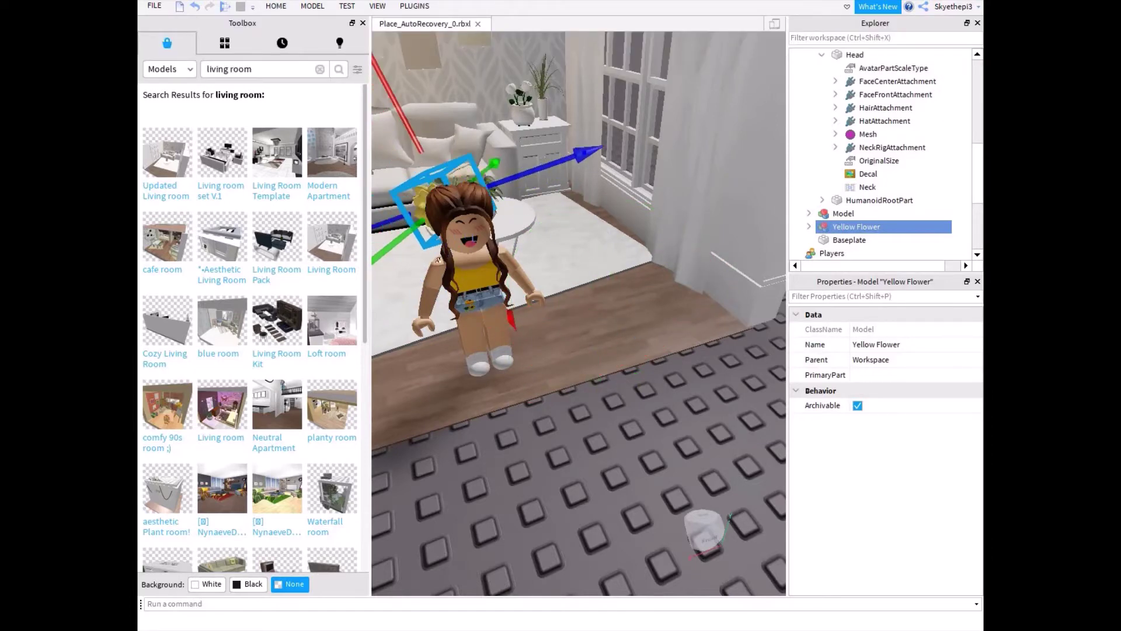
pyautogui.scroll(-3, 439, 256)
pyautogui.moveTo(503, 226)
pyautogui.mouseDown()
pyautogui.moveTo(534, 215)
pyautogui.moveTo(520, 219)
pyautogui.mouseUp()
# Raise the yellow flower slightly so it sits like a hair accessory, and deselect it
pyautogui.click(471, 367)
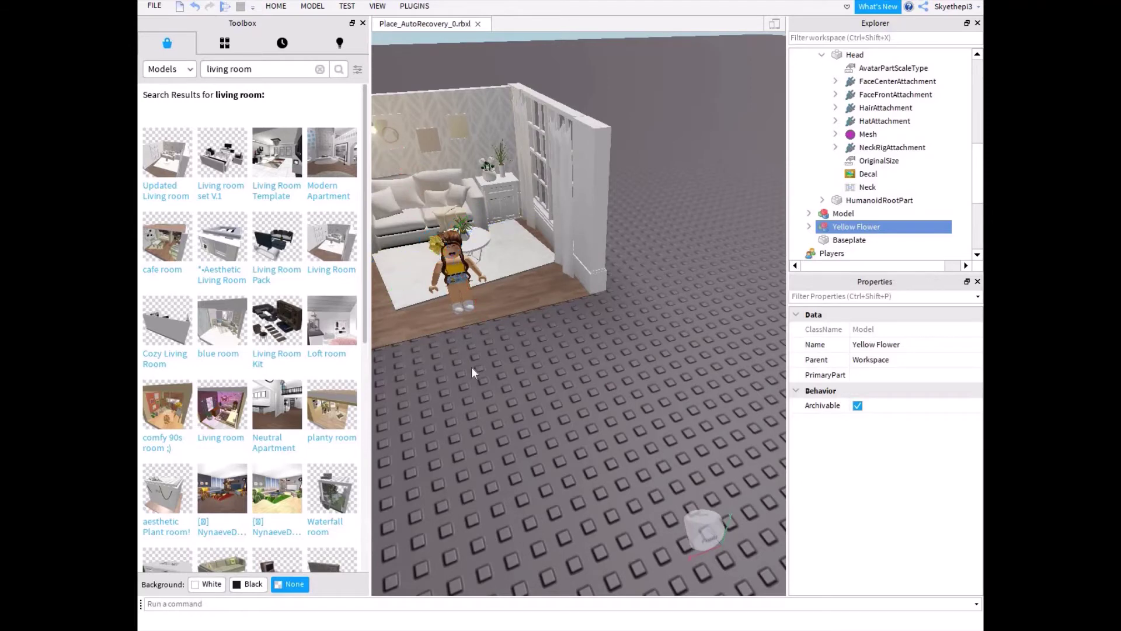
pyautogui.scroll(5, 480, 336)
pyautogui.moveTo(483, 326); pyautogui.dragTo(441, 228, button='right')
pyautogui.click(438, 218)
pyautogui.moveTo(435, 124); pyautogui.dragTo(430, 108)
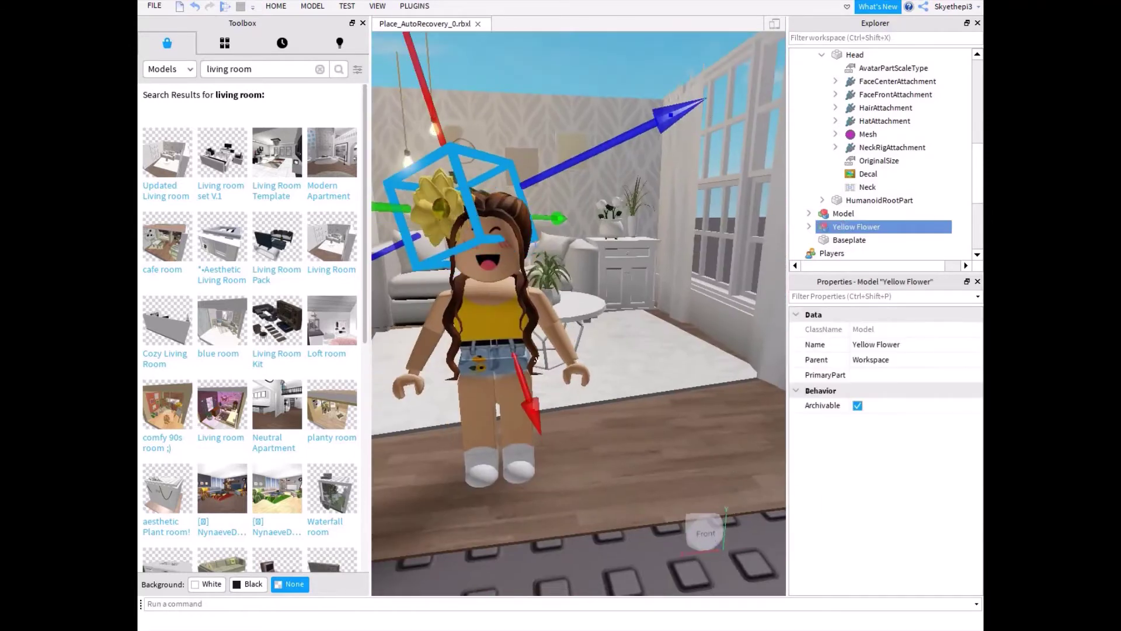
pyautogui.click(550, 548)
# Search the Toolbox models for "dog" and insert the brown lying Miyazu Garage dog
pyautogui.doubleClick(222, 71)
pyautogui.press('BackSpace')
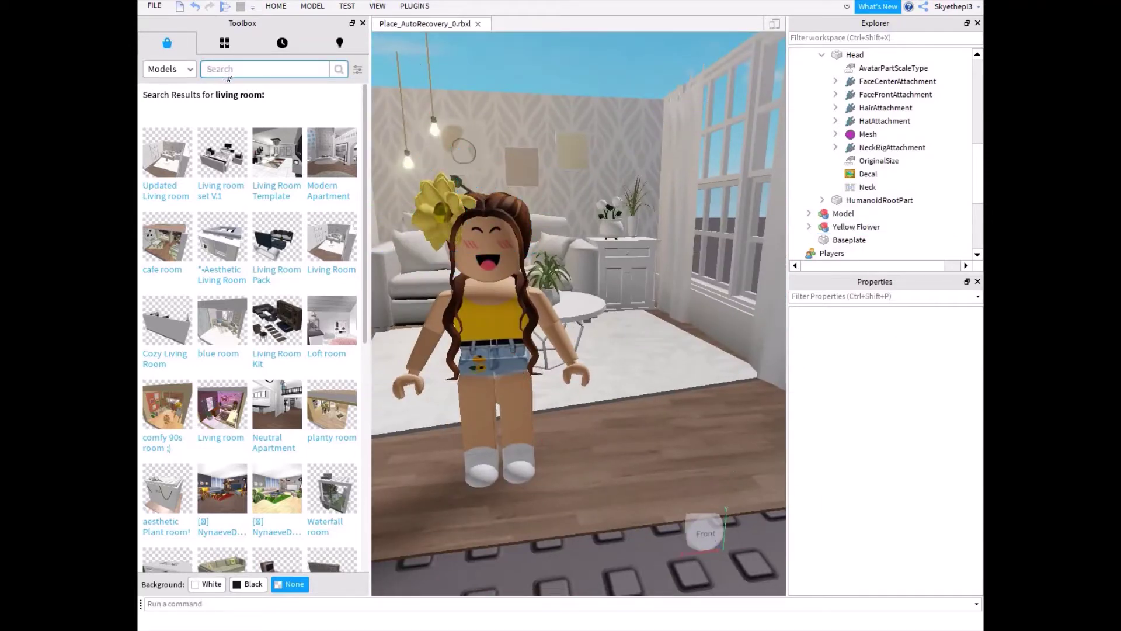
pyautogui.press('Return')
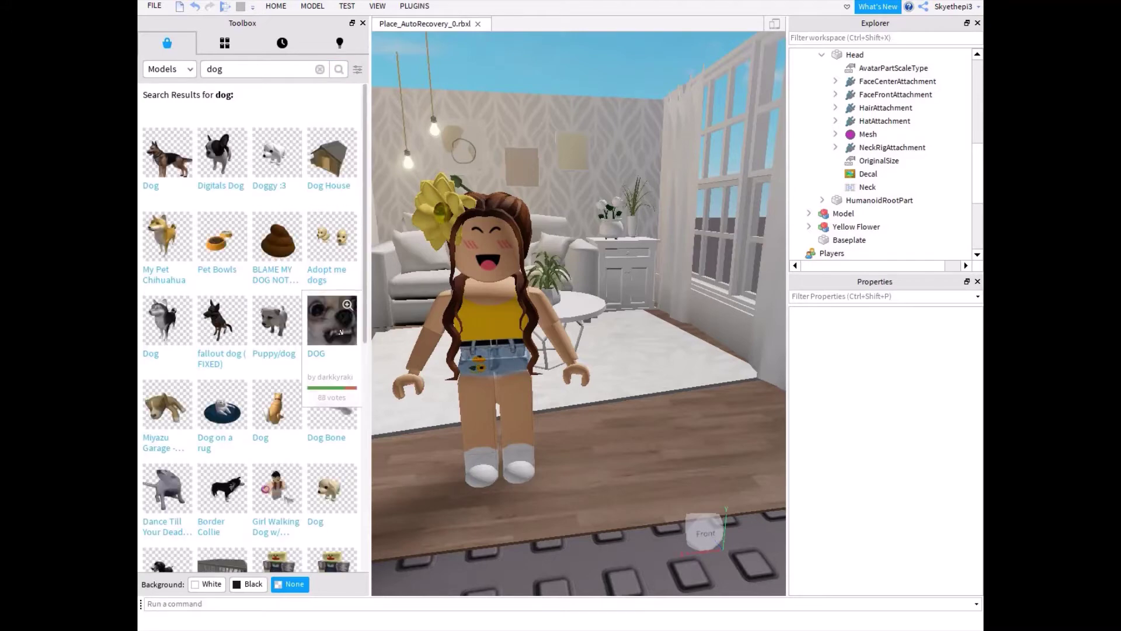
pyautogui.scroll(-3, 331, 420)
pyautogui.scroll(3, 332, 421)
pyautogui.click(170, 406)
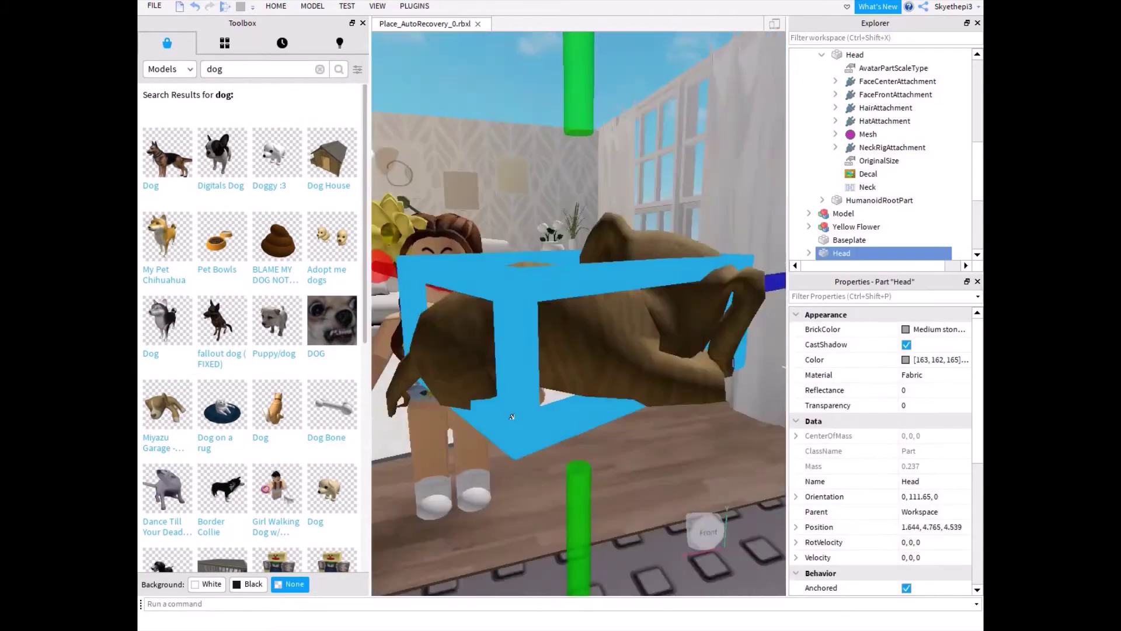
# Place the brown lying dog beside the avatar, near her hand
pyautogui.scroll(-5, 512, 419)
pyautogui.moveTo(512, 418); pyautogui.dragTo(511, 417, button='right')
pyautogui.scroll(5, 512, 418)
pyautogui.click(538, 350)
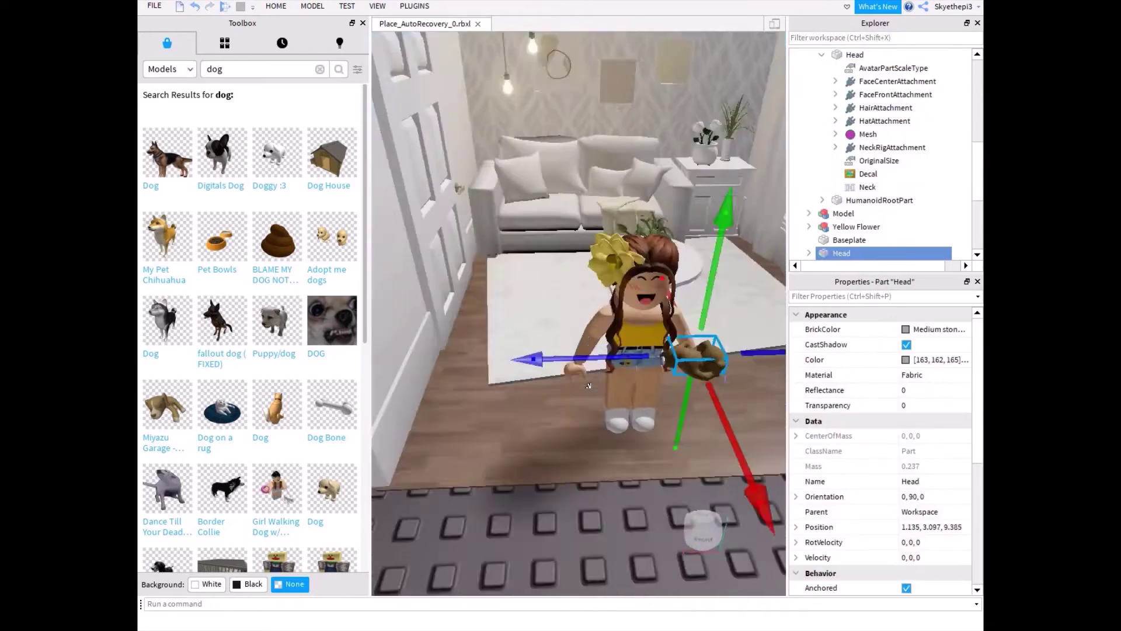
pyautogui.moveTo(594, 382); pyautogui.dragTo(619, 382, button='right')
# Try to enlarge the brown dog with the Scale tool along all three axes, and delete it
pyautogui.click(276, 6)
pyautogui.click(295, 39)
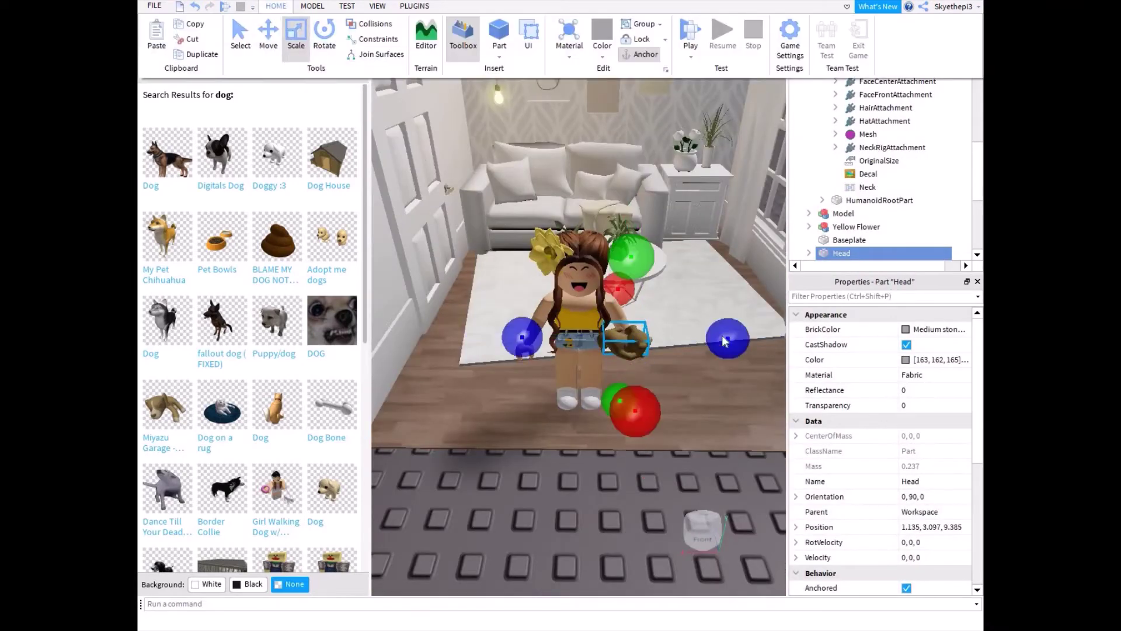
pyautogui.moveTo(726, 341); pyautogui.dragTo(765, 359)
pyautogui.moveTo(674, 414); pyautogui.dragTo(695, 501)
pyautogui.moveTo(672, 281); pyautogui.dragTo(688, 206)
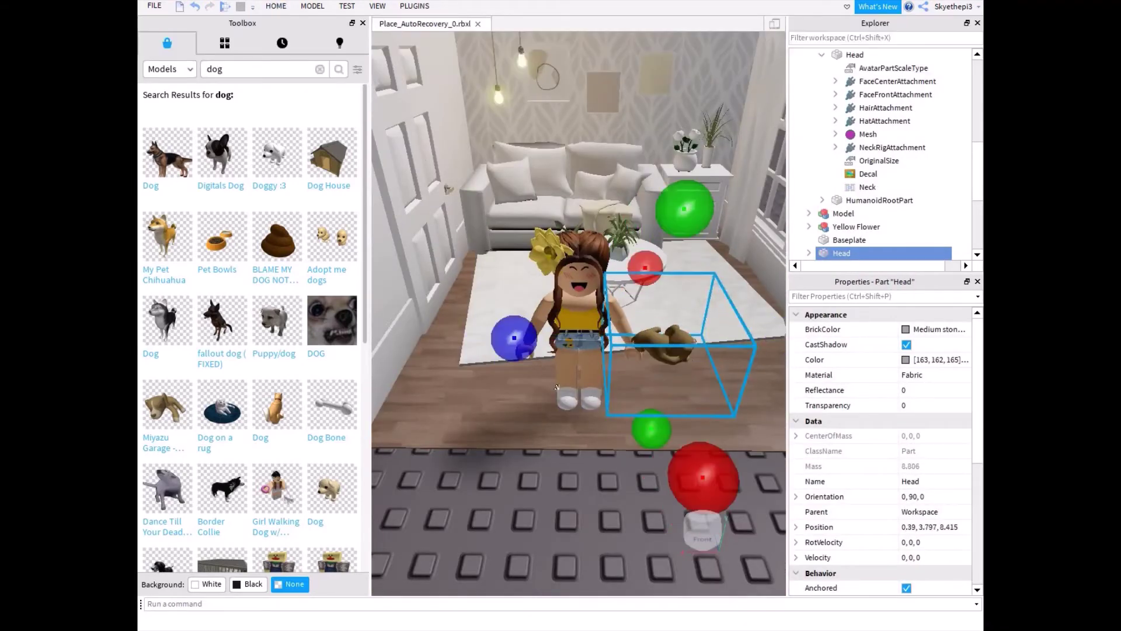
pyautogui.rightClick(656, 350)
pyautogui.click(692, 101)
# Insert the Digitals Dog model from the dog search results and place it on the floor beside the avatar
pyautogui.scroll(-3, 304, 380)
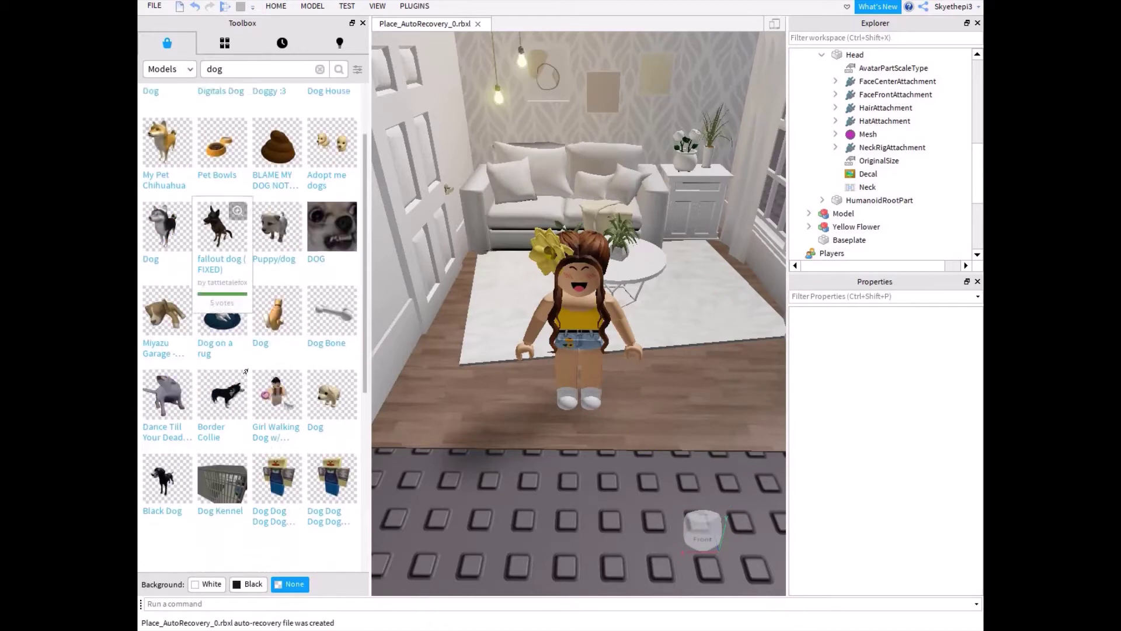
pyautogui.scroll(-2, 303, 381)
pyautogui.scroll(6, 303, 379)
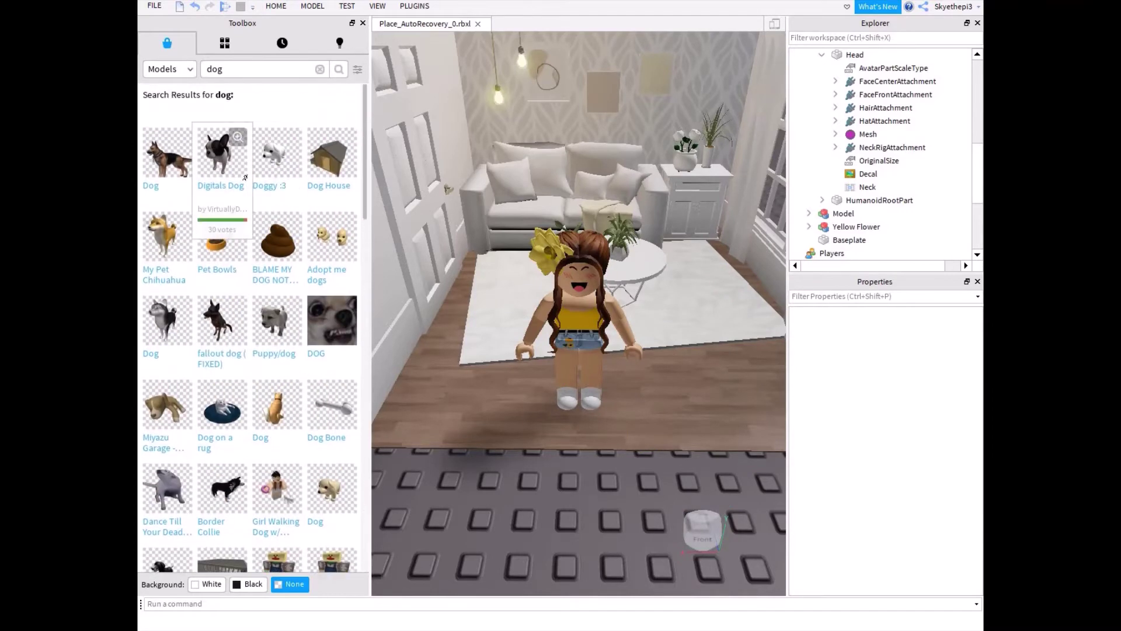
pyautogui.click(221, 153)
pyautogui.scroll(-3, 578, 315)
pyautogui.moveTo(626, 562); pyautogui.dragTo(593, 374)
pyautogui.moveTo(584, 344); pyautogui.dragTo(638, 364)
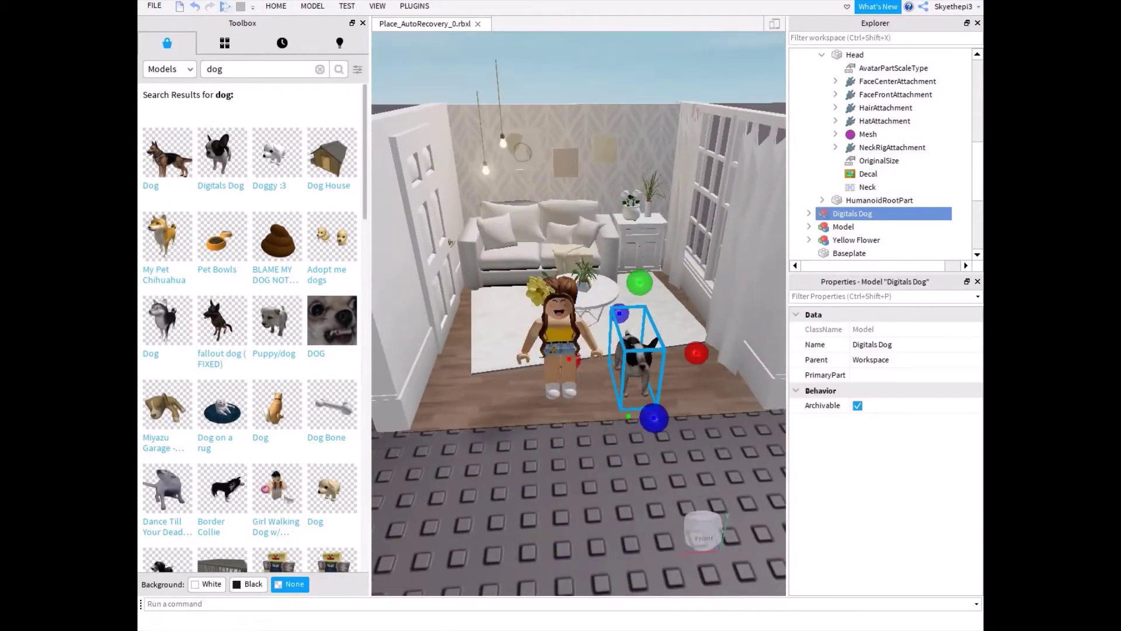
# Try to turn the Digitals Dog with the Rotate tool, and delete it
pyautogui.click(275, 6)
pyautogui.click(324, 37)
pyautogui.moveTo(732, 352); pyautogui.dragTo(741, 378)
pyautogui.moveTo(635, 358)
pyautogui.mouseDown()
pyautogui.moveTo(540, 227)
pyautogui.moveTo(648, 357)
pyautogui.moveTo(619, 368)
pyautogui.mouseUp()
pyautogui.rightClick(618, 367)
pyautogui.click(650, 117)
# Browse further dog models and insert the brown Miyazu Garage dog again on the floor near the avatar's feet
pyautogui.scroll(-7, 350, 529)
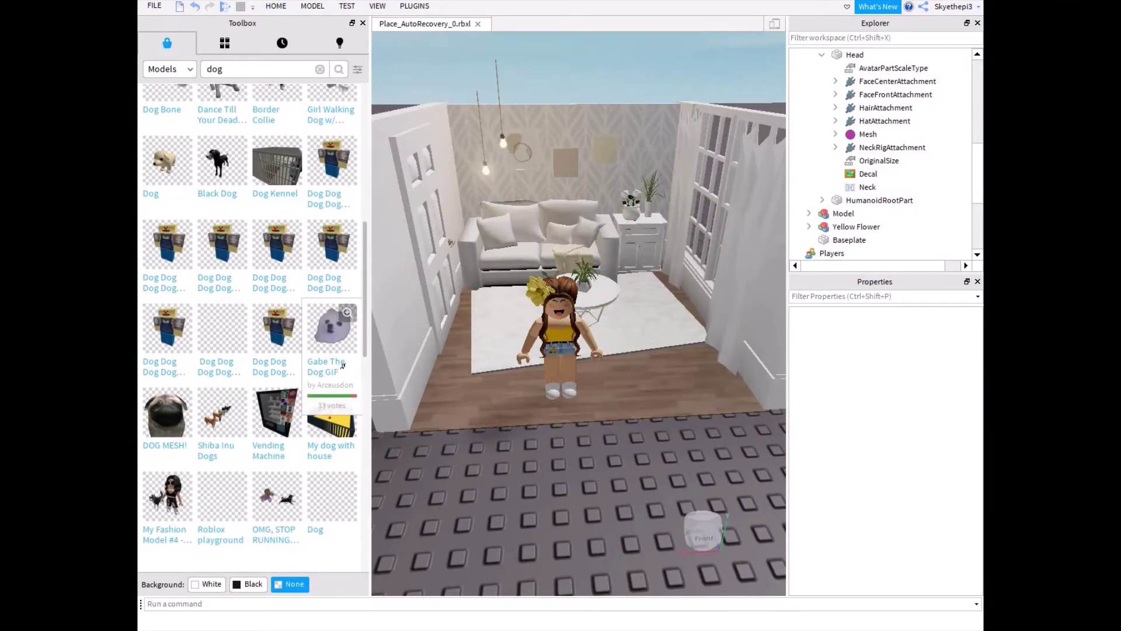
pyautogui.scroll(-4, 351, 529)
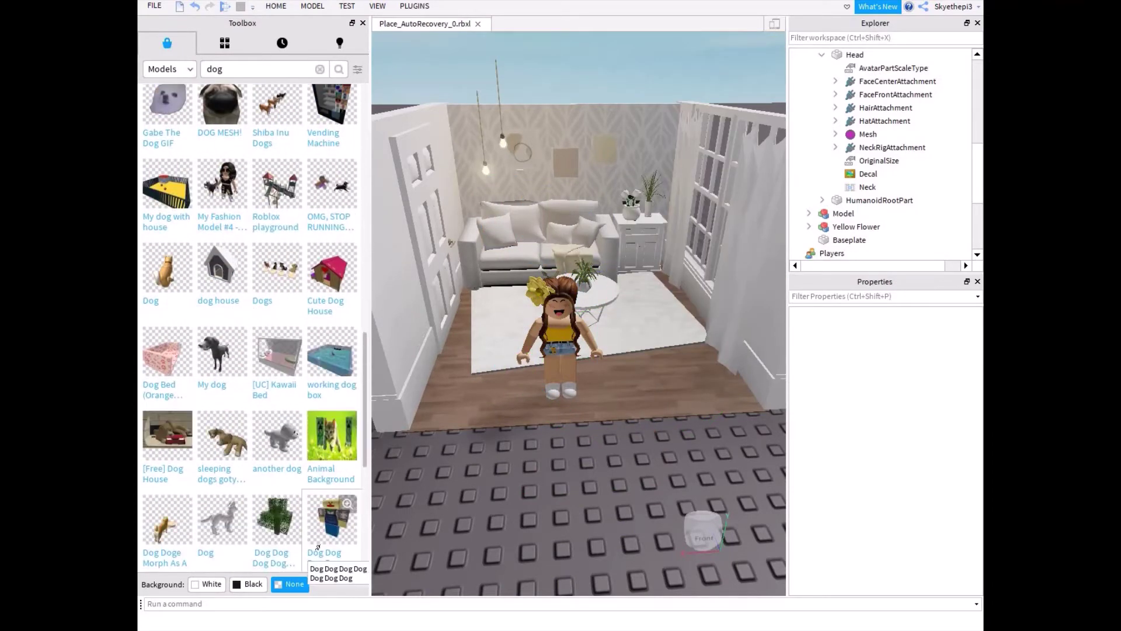
pyautogui.scroll(-5, 316, 545)
pyautogui.scroll(16, 315, 544)
pyautogui.click(174, 427)
pyautogui.scroll(3, 619, 373)
pyautogui.moveTo(642, 386); pyautogui.dragTo(613, 385, button='right')
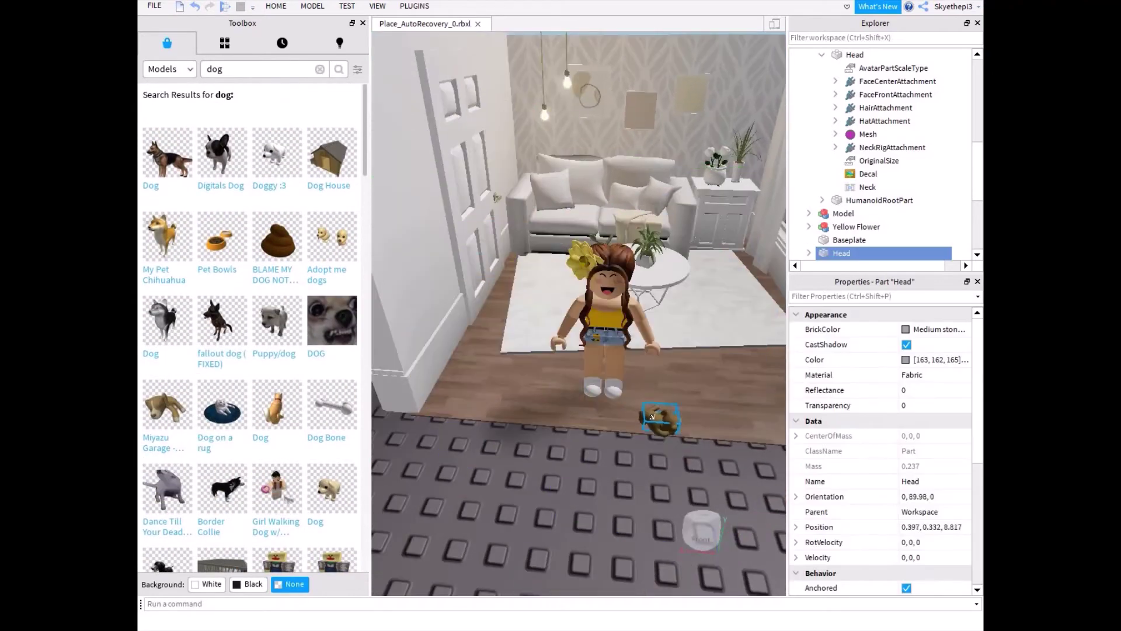
# Rotate the brown dog about two axes beside the avatar's feet, and deselect it
pyautogui.hotkey('ctrl', '4')
pyautogui.moveTo(745, 414); pyautogui.dragTo(669, 348)
pyautogui.moveTo(666, 483); pyautogui.dragTo(716, 476)
pyautogui.click(581, 495)
# Select the avatar and move the living room Model into the avatar's model in the workspace hierarchy
pyautogui.scroll(-5, 577, 425)
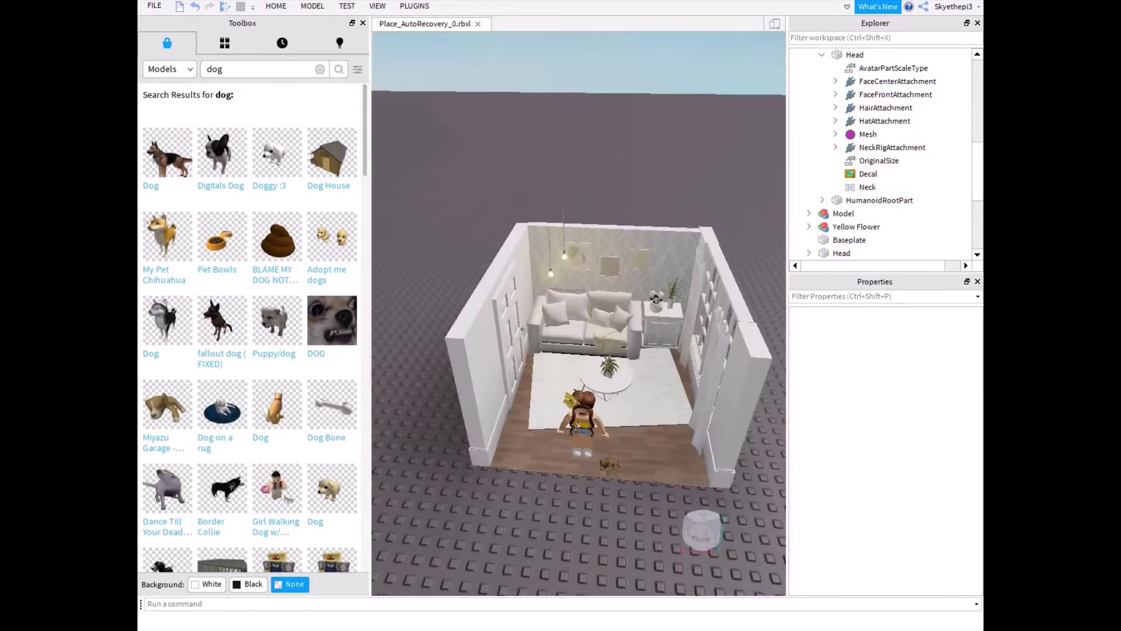
pyautogui.moveTo(418, 283); pyautogui.dragTo(654, 488)
pyautogui.scroll(4, 643, 472)
pyautogui.click(513, 377)
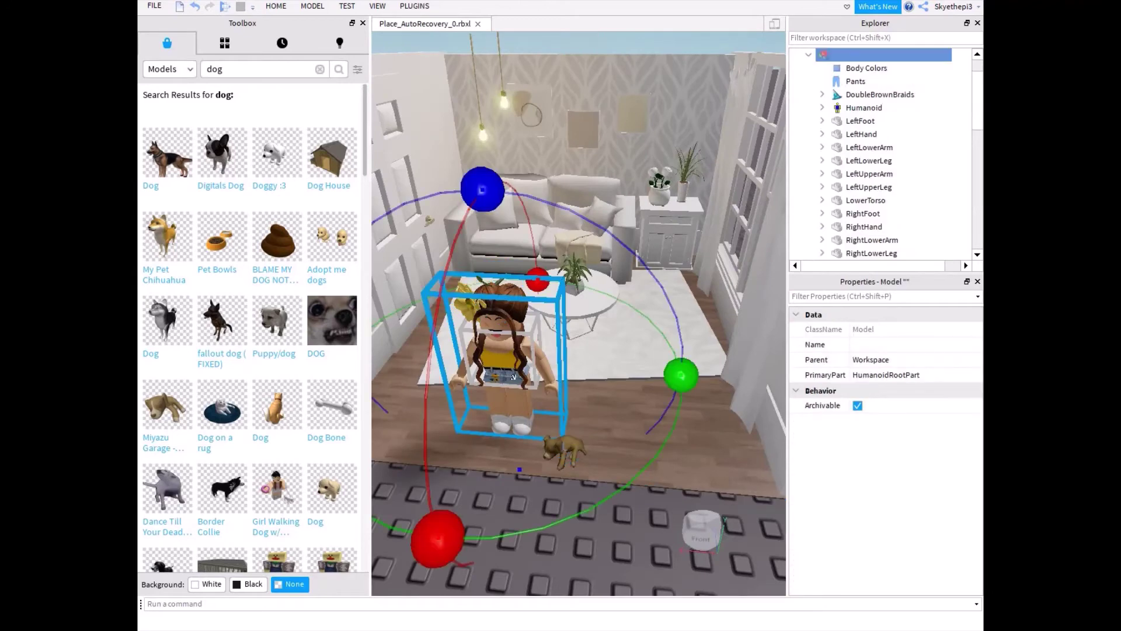
pyautogui.scroll(-3, 864, 157)
pyautogui.scroll(4, 852, 146)
pyautogui.click(809, 95)
pyautogui.moveTo(841, 108); pyautogui.dragTo(828, 96)
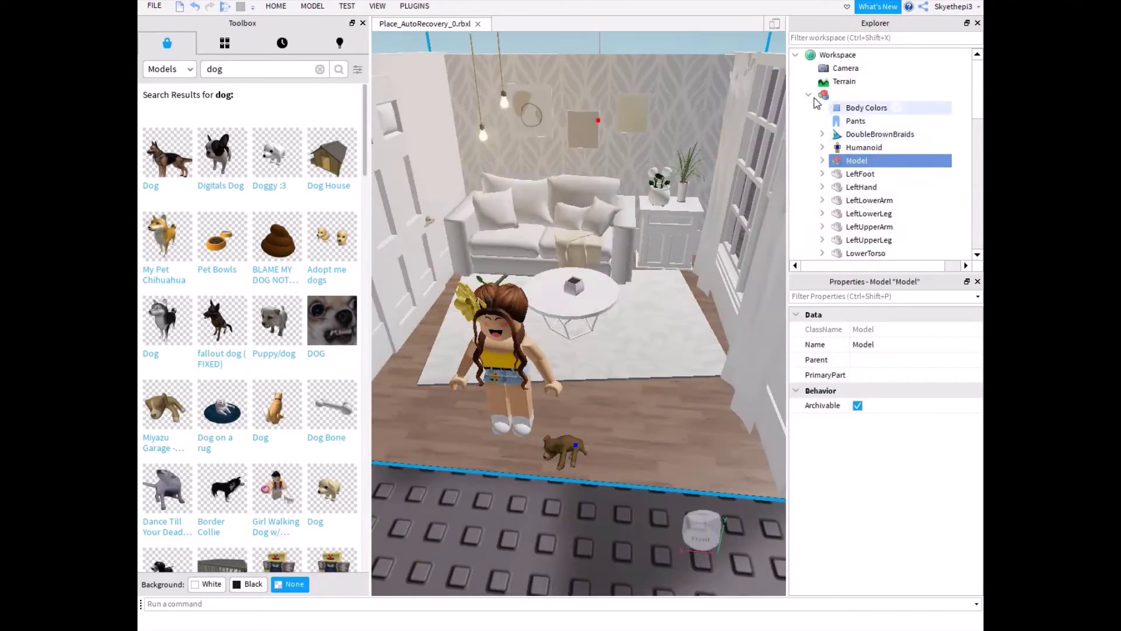
# Move the yellow flower and the dog's Head part into the avatar's model, leaving only that model and the Baseplate as scene objects
pyautogui.click(809, 95)
pyautogui.moveTo(835, 133); pyautogui.dragTo(829, 95)
pyautogui.click(809, 82)
pyautogui.click(809, 94)
pyautogui.scroll(-10, 739, 246)
pyautogui.moveTo(739, 245); pyautogui.dragTo(650, 335)
pyautogui.scroll(8, 650, 335)
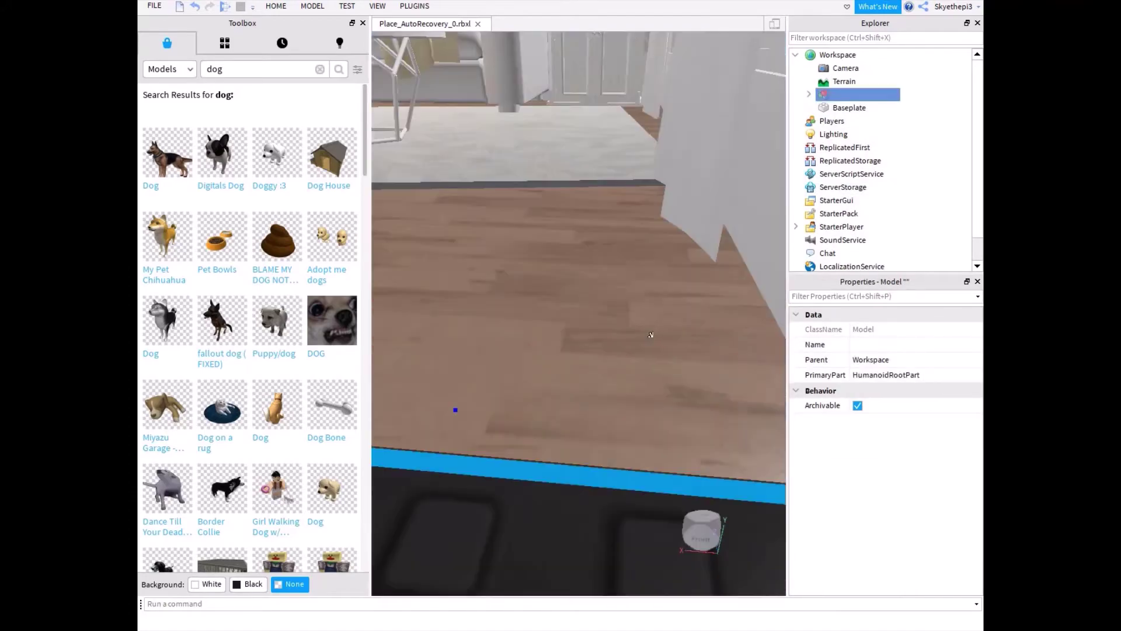
pyautogui.scroll(-10, 651, 335)
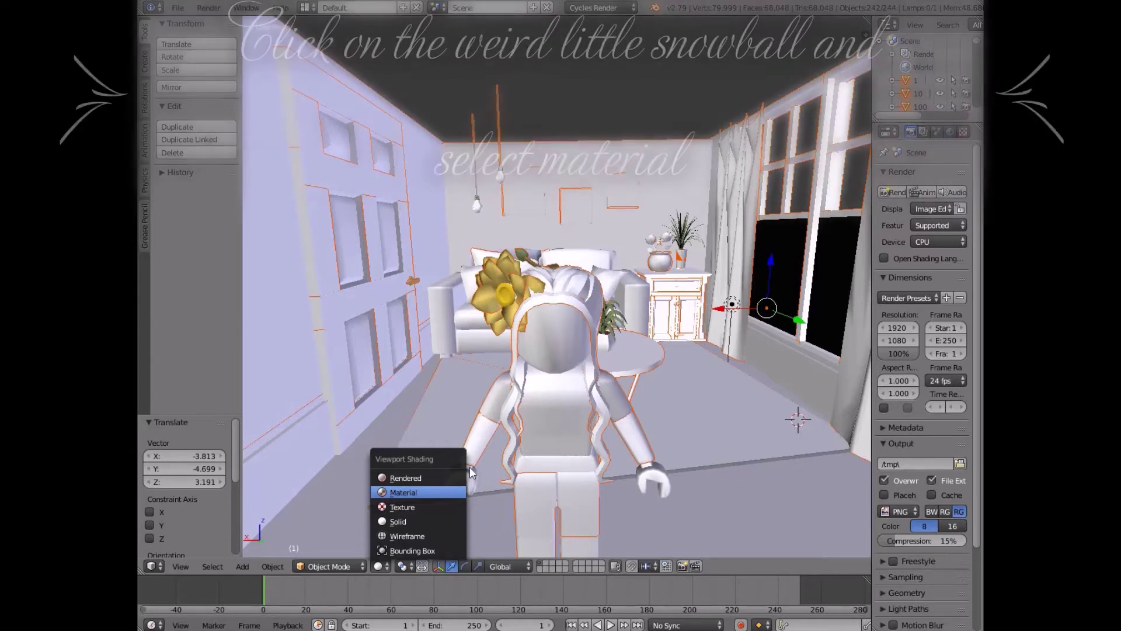
# Switch to Blender, set the imported scene's viewport shading to Material and deselect all objects
pyautogui.click(429, 493)
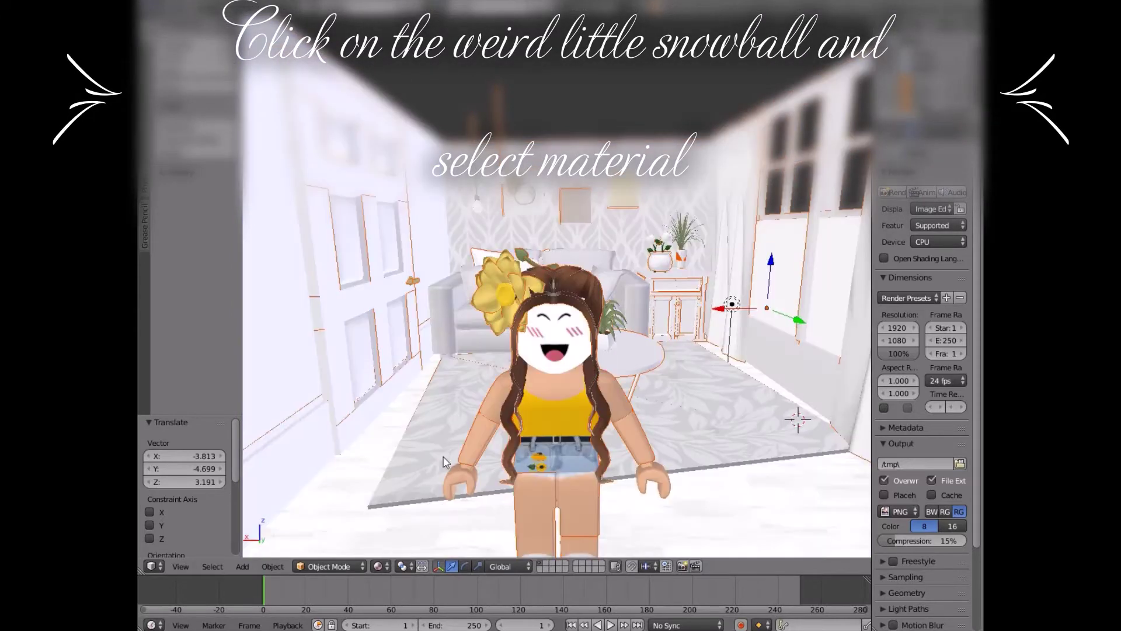
pyautogui.click(559, 451)
pyautogui.press('a')
pyautogui.click(566, 398)
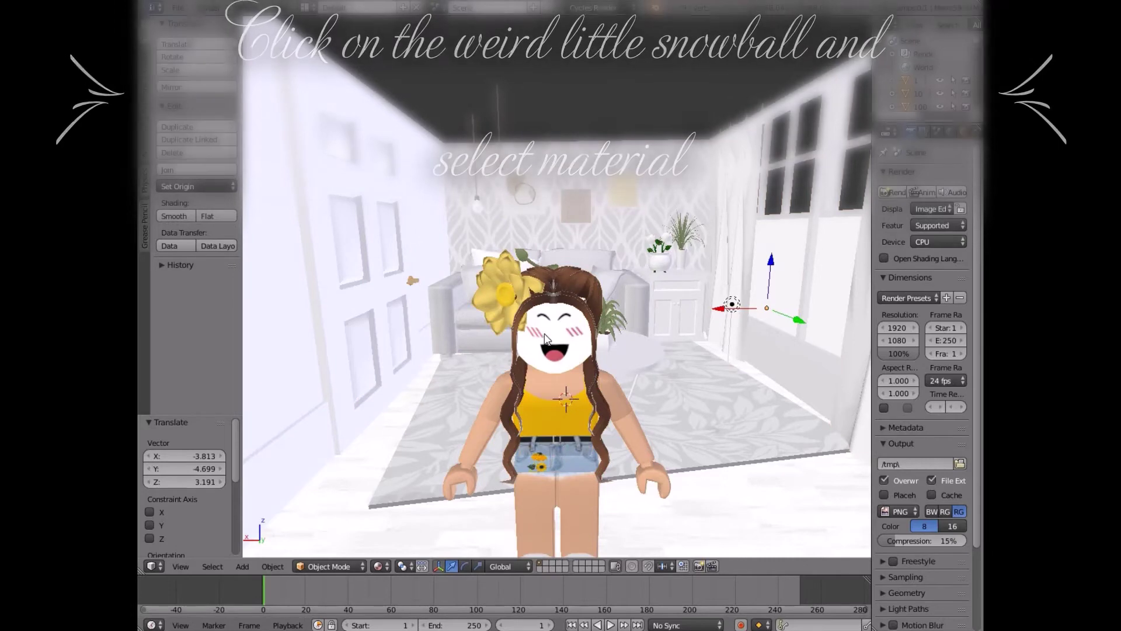
# Fly around the imported scene to examine the avatar, living room and dog from several angles
pyautogui.hotkey('shift', 'f')
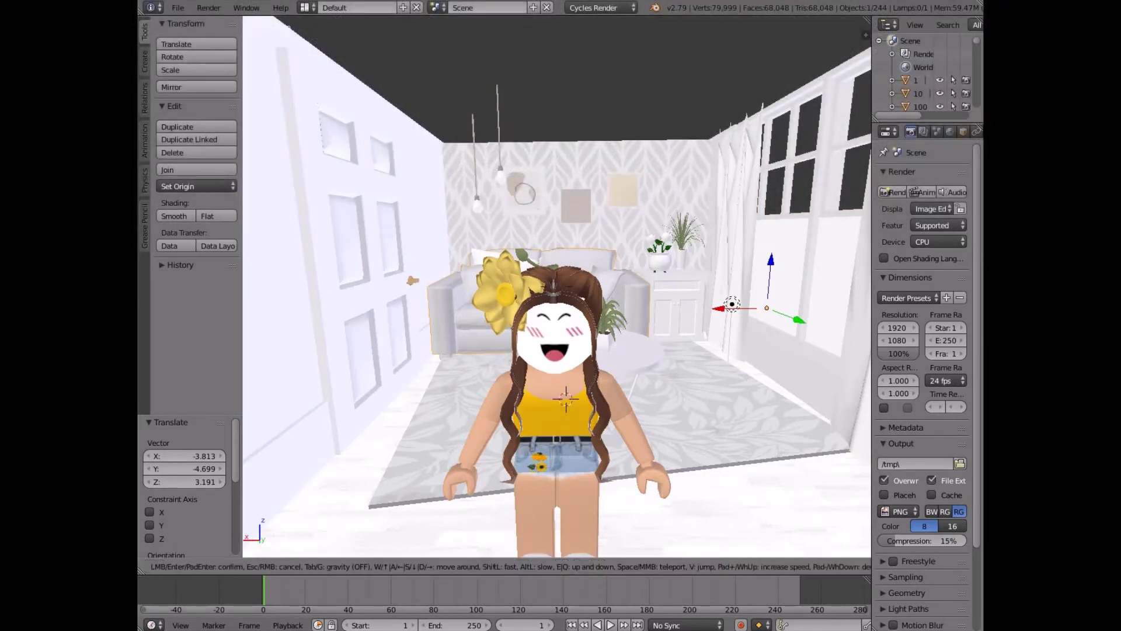
pyautogui.press('w')
pyautogui.press('d')
pyautogui.press('e')
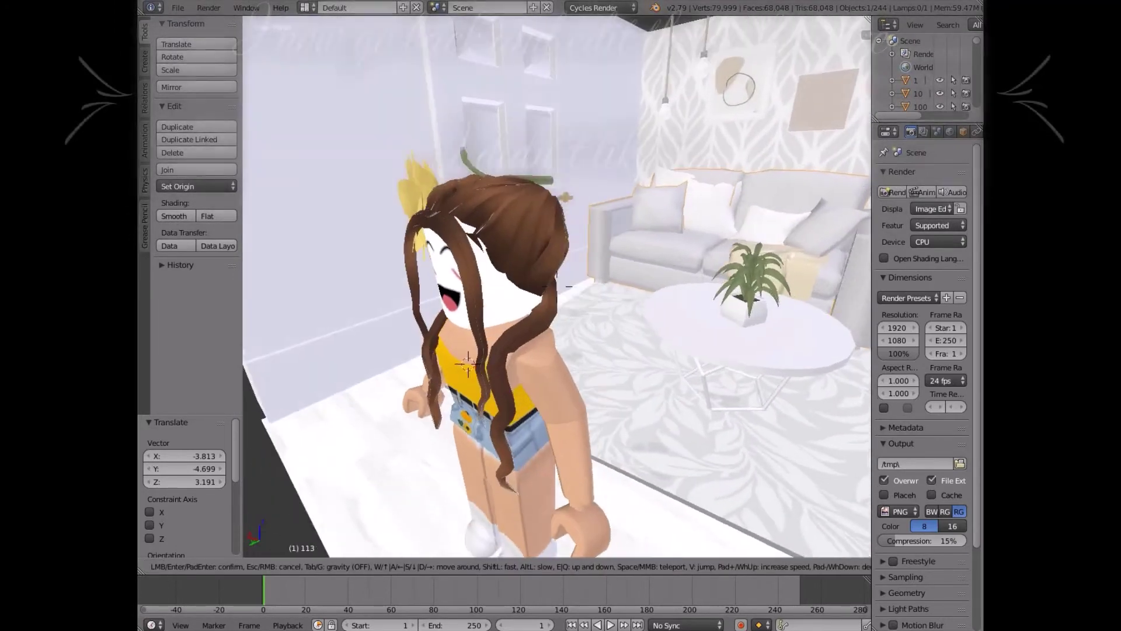
pyautogui.press('a')
pyautogui.press('a')
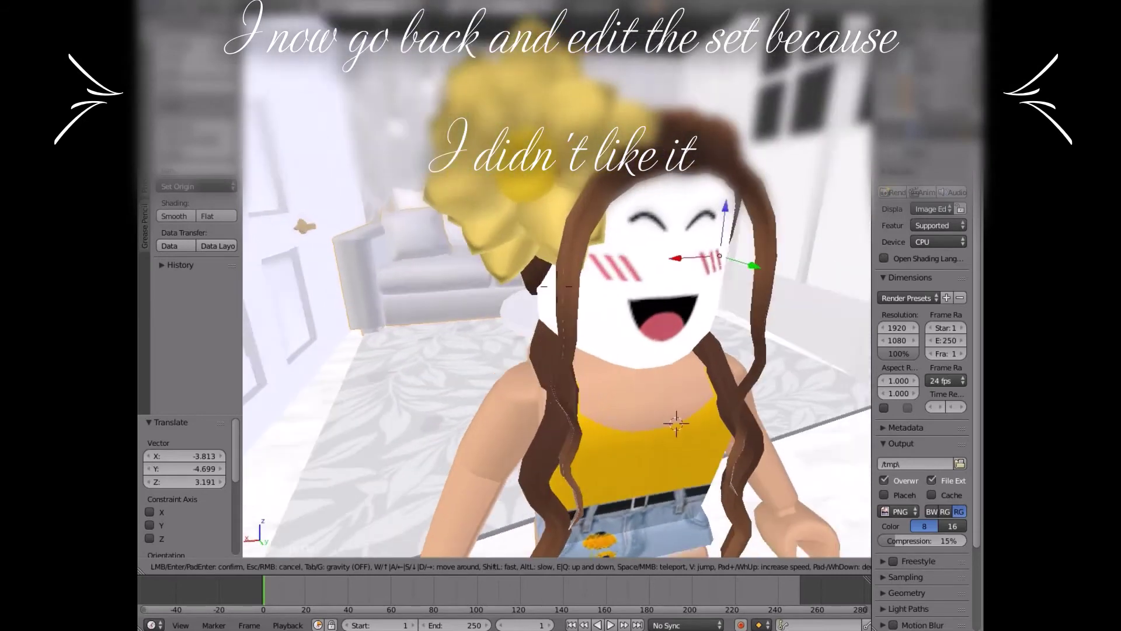
pyautogui.press('s')
pyautogui.press('s')
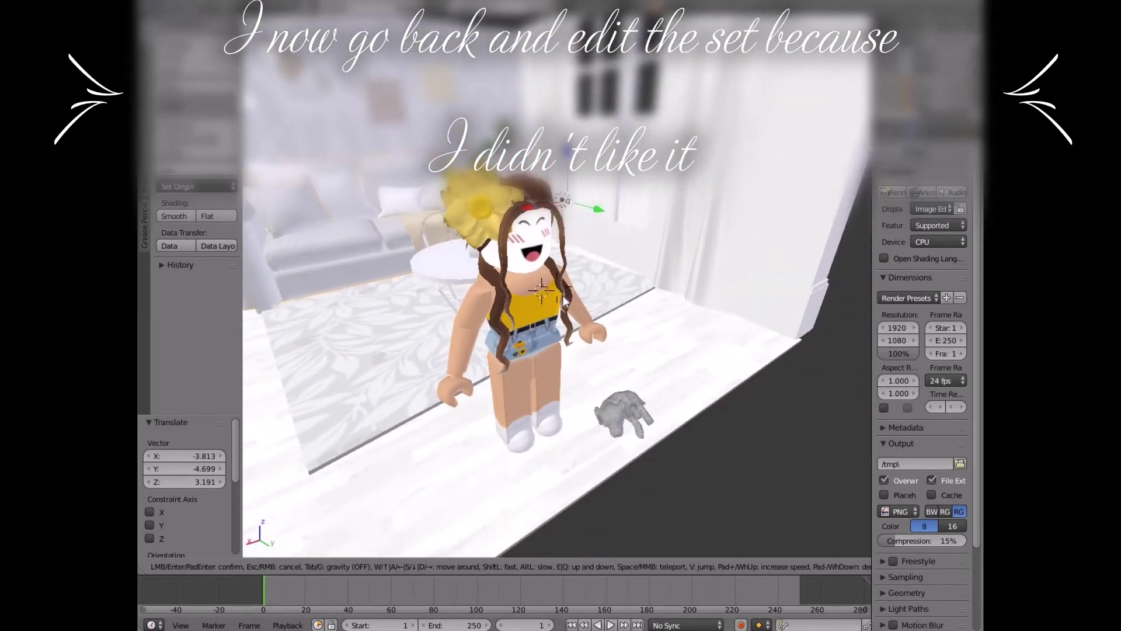
pyautogui.click(557, 286)
pyautogui.rightClick(621, 398)
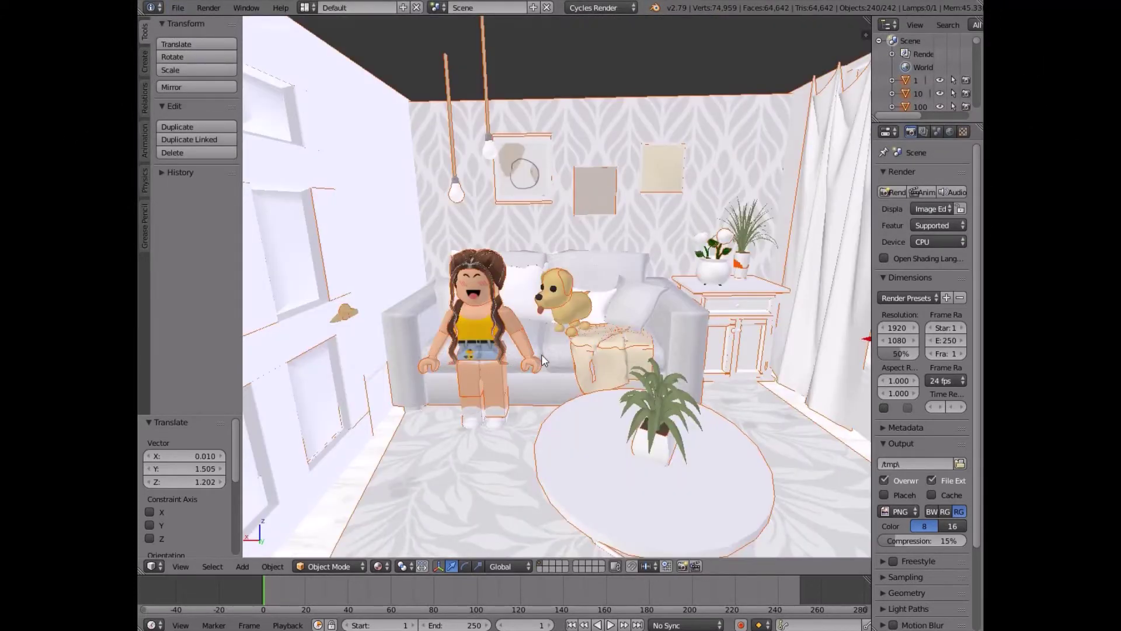
# Select the avatar's upper-body parts and move them along Y and then along Z onto the sofa seat
pyautogui.hotkey('shift', 'f')
pyautogui.press('w')
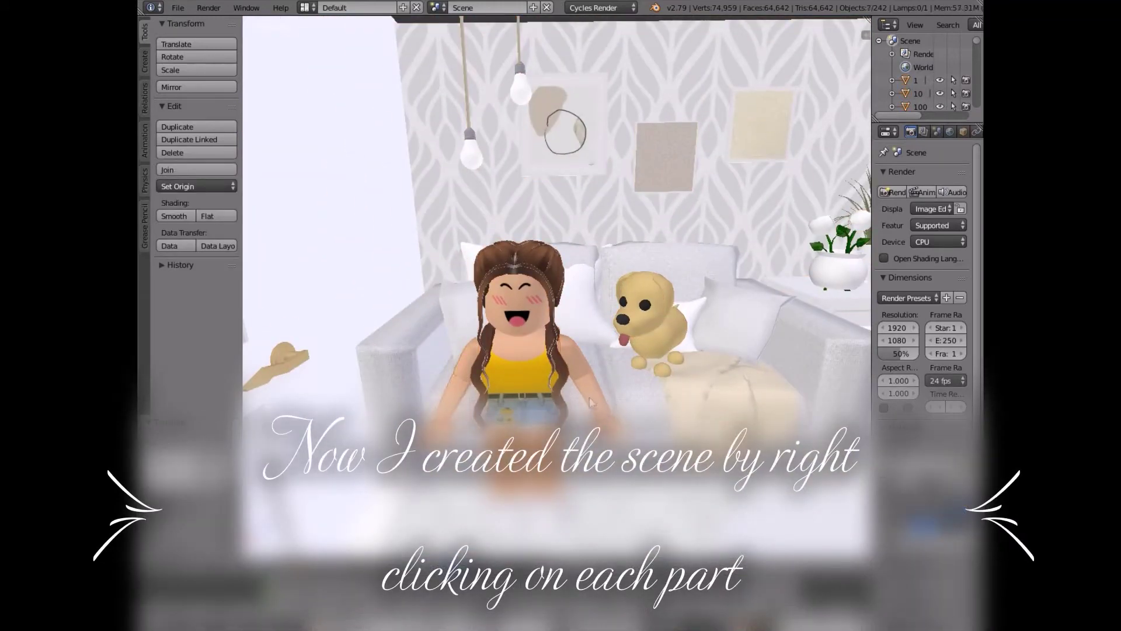
pyautogui.keyDown('shift'); pyautogui.rightClick(522, 318); pyautogui.keyUp('shift')
pyautogui.keyDown('shift'); pyautogui.rightClick(514, 362); pyautogui.keyUp('shift')
pyautogui.keyDown('shift'); pyautogui.rightClick(506, 379); pyautogui.keyUp('shift')
pyautogui.press('g')
pyautogui.press('y')
pyautogui.click(540, 350)
pyautogui.press('g')
pyautogui.press('z')
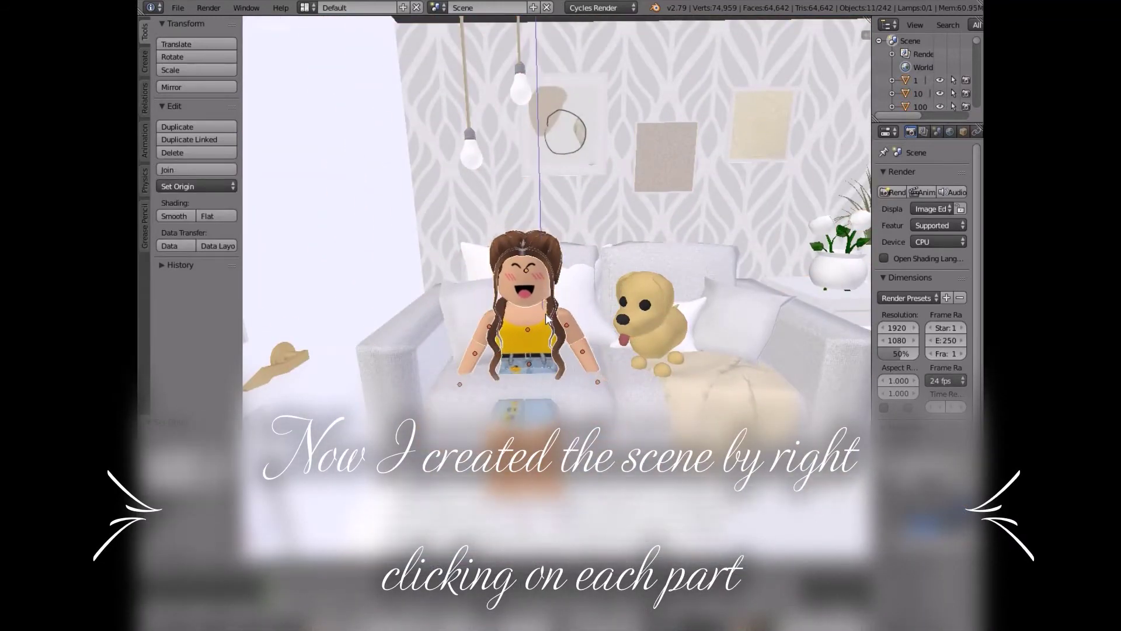
pyautogui.click(546, 318)
# Select the avatar's upper and lower torso and shift them -0.018 along Z
pyautogui.rightClick(522, 380)
pyautogui.rightClick(553, 376)
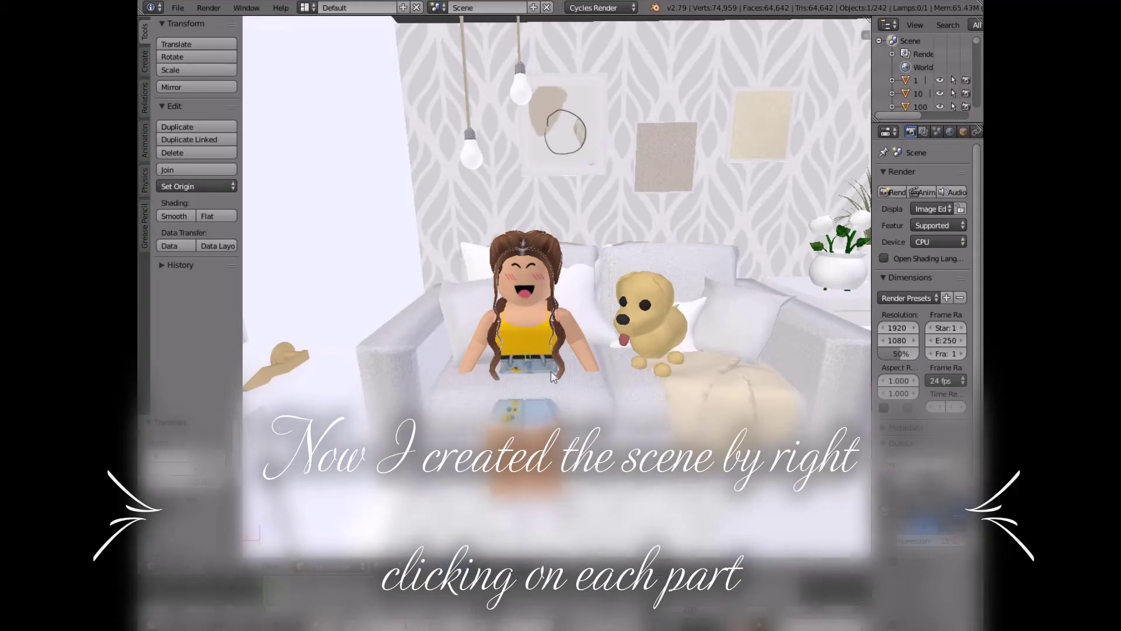
pyautogui.keyDown('shift'); pyautogui.rightClick(546, 418); pyautogui.keyUp('shift')
pyautogui.moveTo(630, 406); pyautogui.dragTo(619, 408)
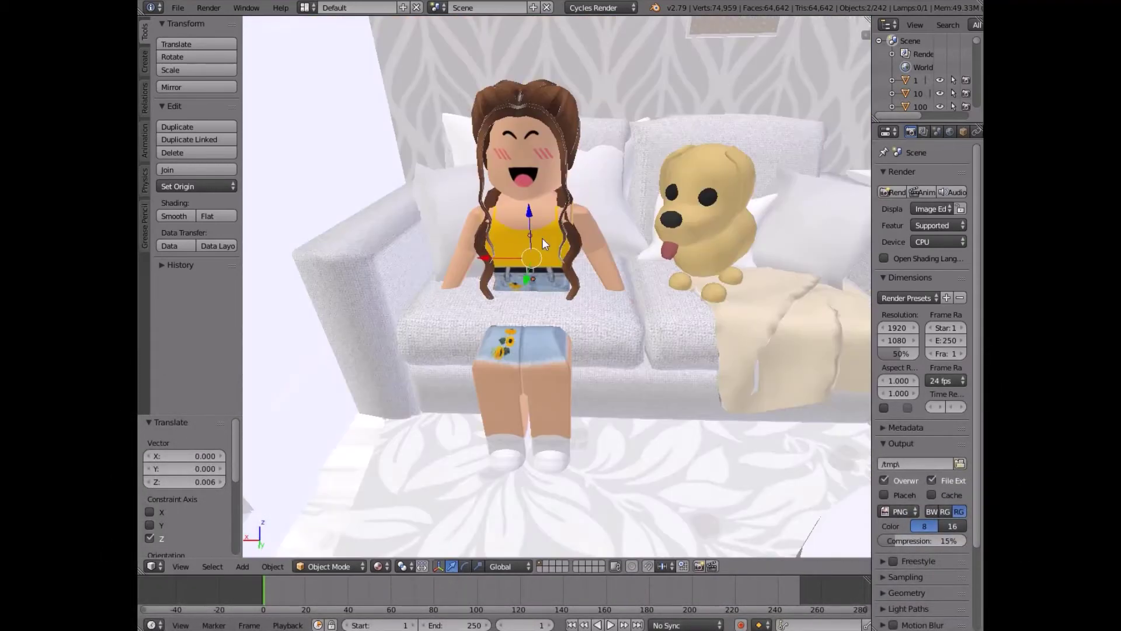
pyautogui.moveTo(531, 218); pyautogui.dragTo(531, 221)
pyautogui.keyDown('shift'); pyautogui.rightClick(605, 263); pyautogui.keyUp('shift')
pyautogui.keyDown('shift'); pyautogui.rightClick(456, 267); pyautogui.keyUp('shift')
pyautogui.hotkey('shift', 'd')
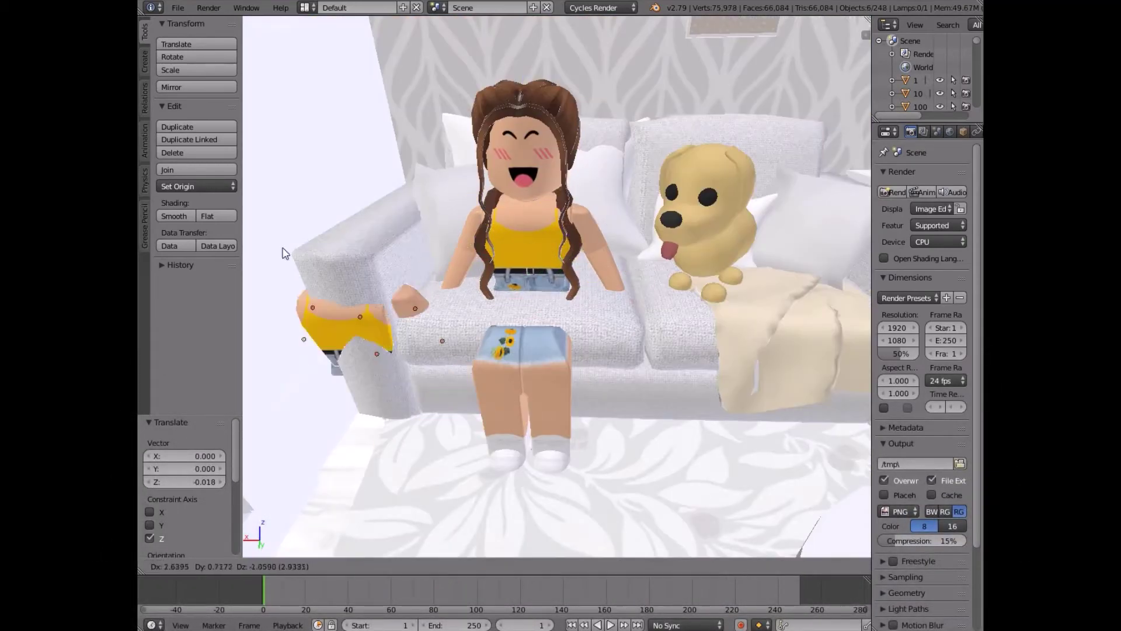
pyautogui.click(375, 237)
# Adjust the lower torso's height slightly and move the lower legs and feet along Y to meet the knees
pyautogui.rightClick(544, 285)
pyautogui.moveTo(529, 223); pyautogui.dragTo(529, 221)
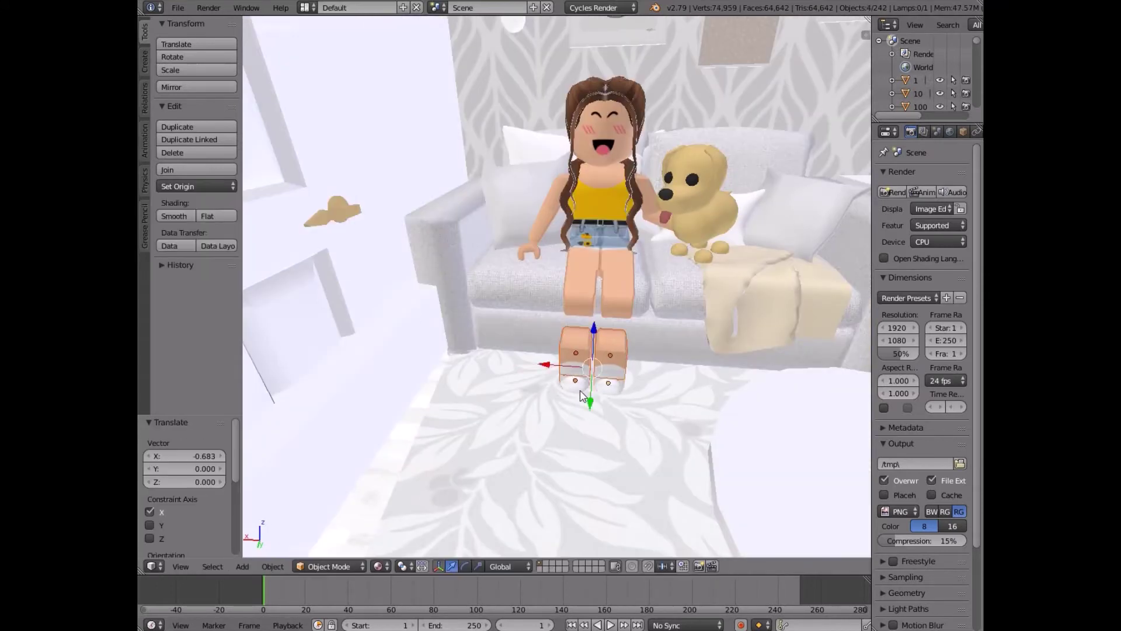
pyautogui.moveTo(590, 401); pyautogui.dragTo(601, 289)
# Select the avatar's head and hair and rotate them toward the dog, including -4.68° about X
pyautogui.rightClick(627, 102)
pyautogui.keyDown('shift'); pyautogui.rightClick(619, 126); pyautogui.keyUp('shift')
pyautogui.click(465, 566)
pyautogui.moveTo(584, 132); pyautogui.dragTo(597, 140)
pyautogui.moveTo(605, 90); pyautogui.dragTo(603, 122)
pyautogui.click(452, 566)
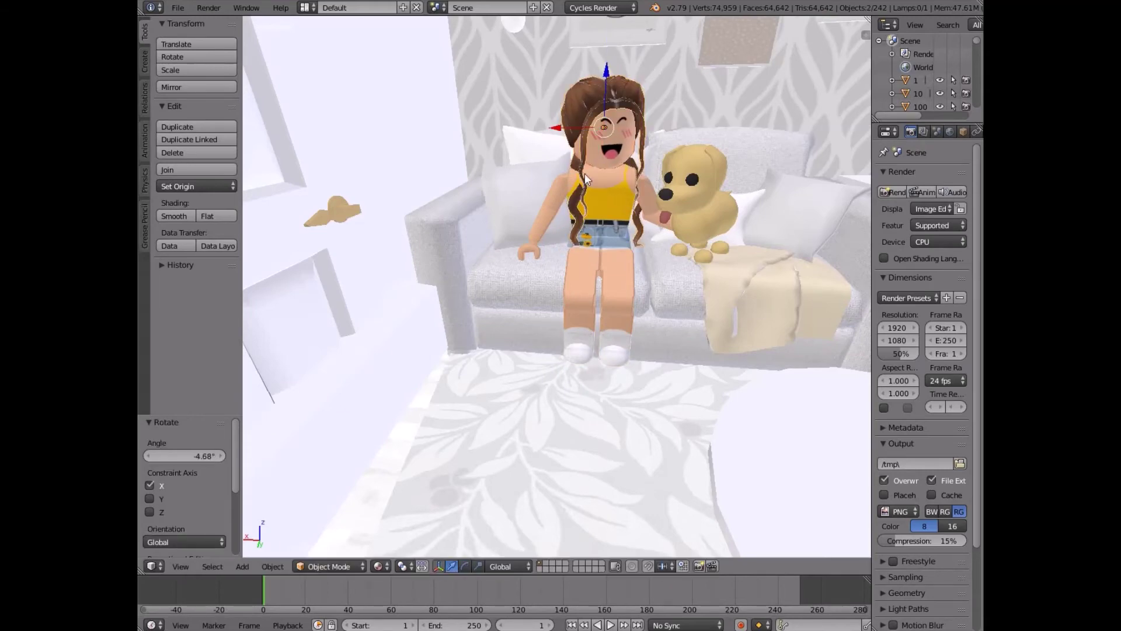
# Shift the tilted head and hair -0.036 along X
pyautogui.hotkey('shift', 'f')
pyautogui.click(557, 286)
pyautogui.moveTo(690, 175); pyautogui.dragTo(699, 178)
pyautogui.hotkey('shift', 'f')
pyautogui.click(557, 286)
# Select the dog's head, tongue, nose, eye and ear parts and set their origins to Center of Mass (Surface)
pyautogui.rightClick(631, 264)
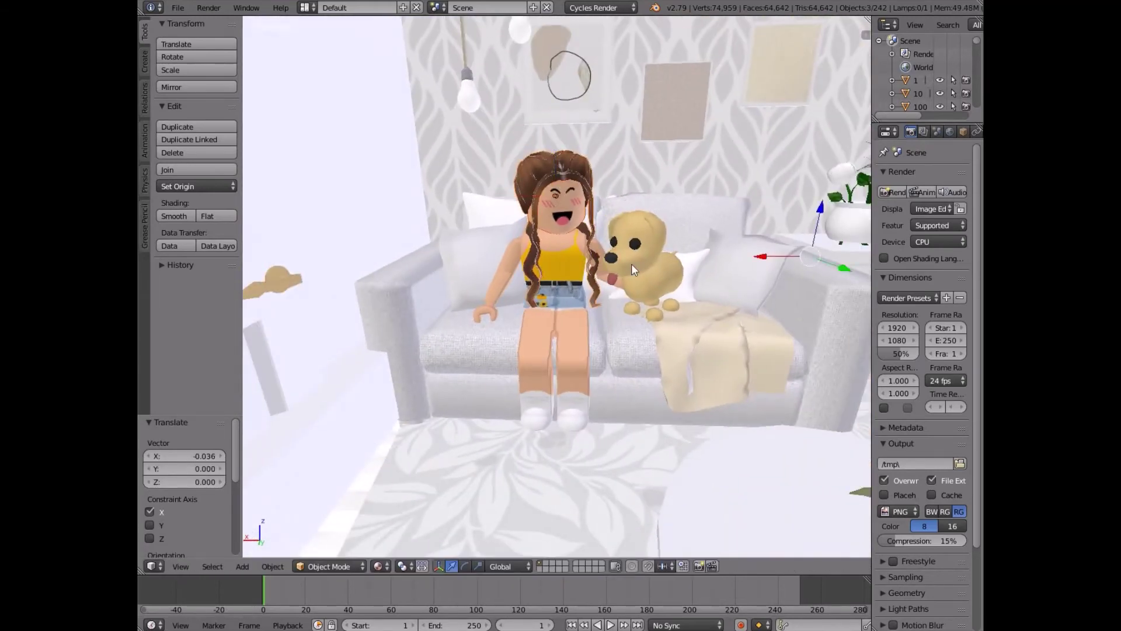
pyautogui.press('KP_Decimal')
pyautogui.keyDown('shift'); pyautogui.rightClick(550, 342); pyautogui.keyUp('shift')
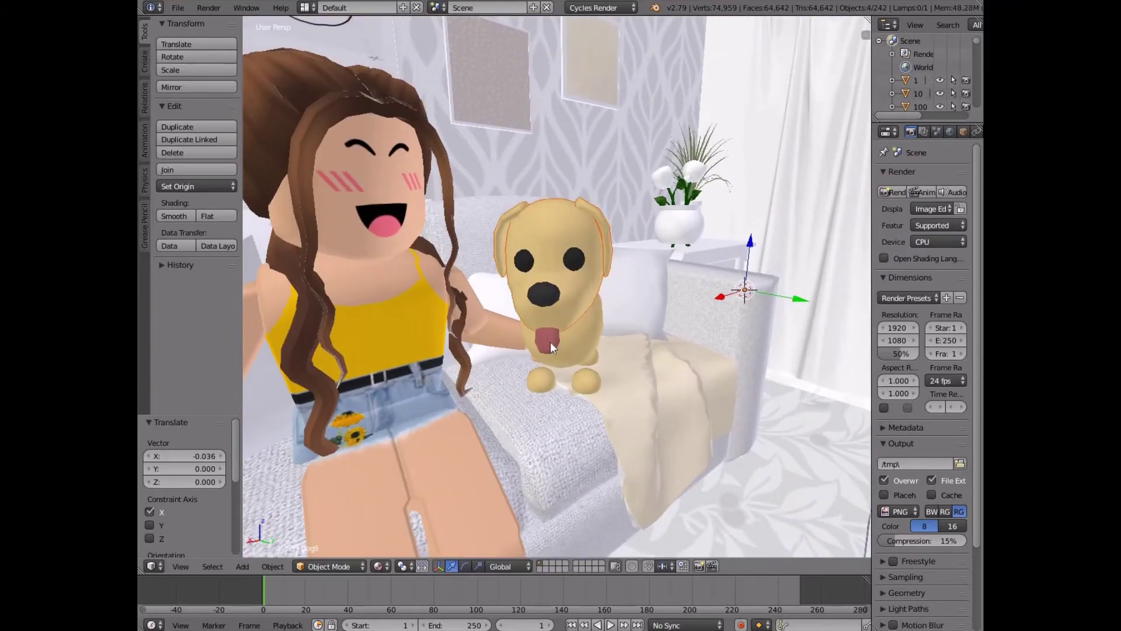
pyautogui.keyDown('shift'); pyautogui.rightClick(544, 286); pyautogui.keyUp('shift')
pyautogui.keyDown('shift'); pyautogui.rightClick(526, 258); pyautogui.keyUp('shift')
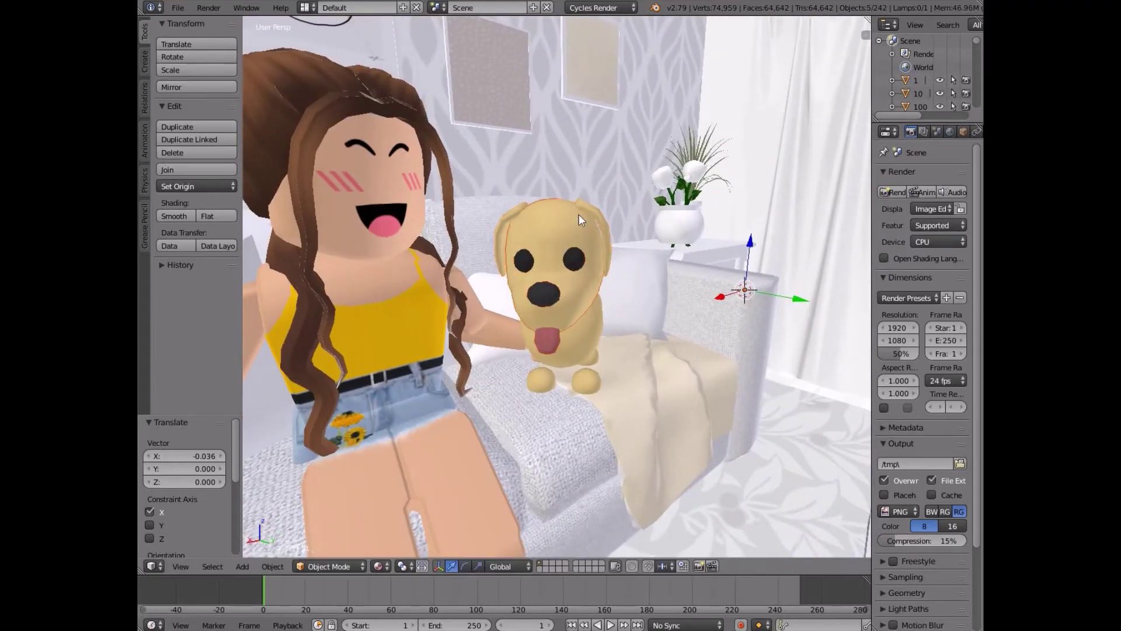
pyautogui.keyDown('shift'); pyautogui.rightClick(501, 232); pyautogui.keyUp('shift')
pyautogui.click(465, 566)
pyautogui.click(196, 186)
pyautogui.click(224, 242)
# Rotate the dog's head parts slightly and move them up to fit back onto its body
pyautogui.moveTo(536, 273)
pyautogui.mouseDown()
pyautogui.moveTo(517, 264)
pyautogui.moveTo(530, 272)
pyautogui.mouseUp()
pyautogui.click(452, 565)
pyautogui.moveTo(549, 215); pyautogui.dragTo(549, 203)
pyautogui.moveTo(577, 269); pyautogui.dragTo(565, 258)
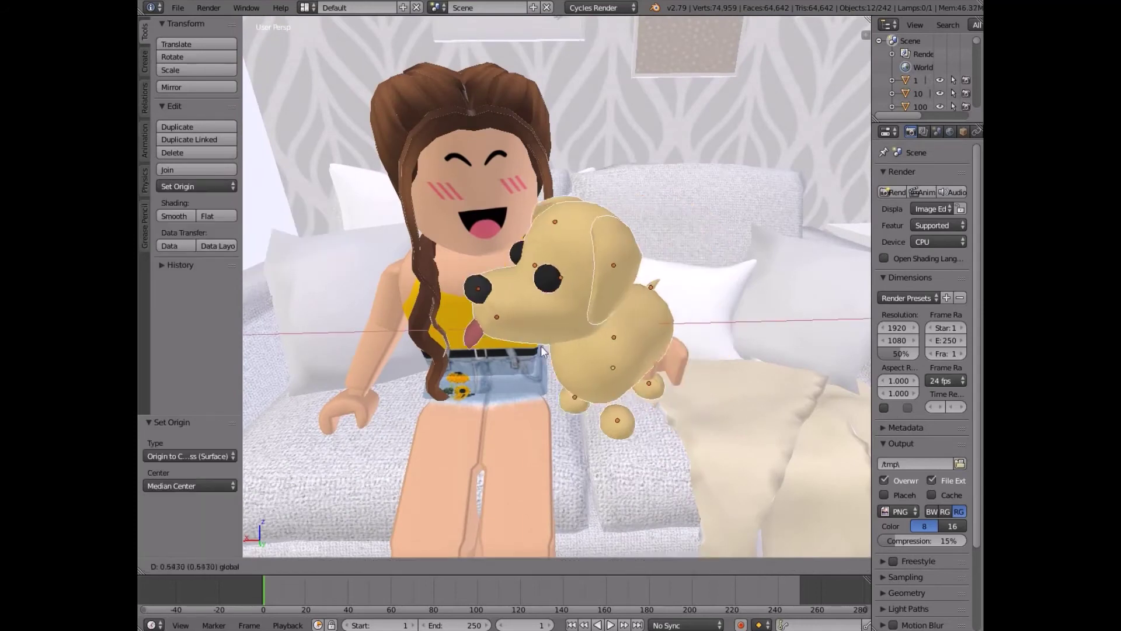
# Move the whole dog along X onto the avatar's lap, and rotate its head up toward her, including -14.9° about Y
pyautogui.moveTo(541, 346); pyautogui.dragTo(664, 337)
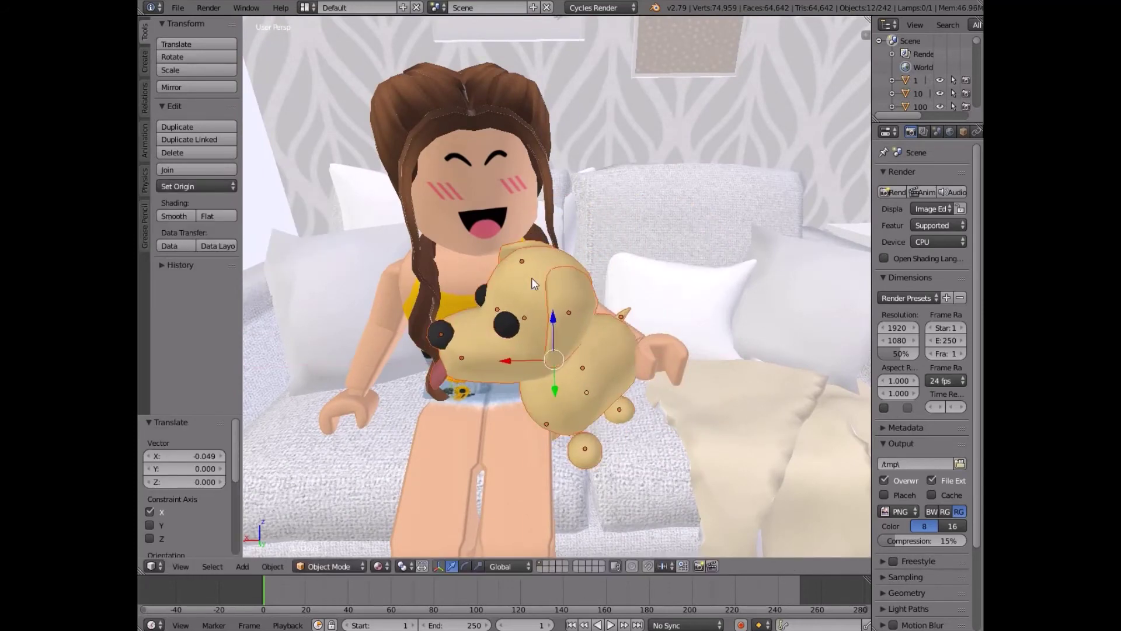
pyautogui.moveTo(487, 339); pyautogui.dragTo(512, 340)
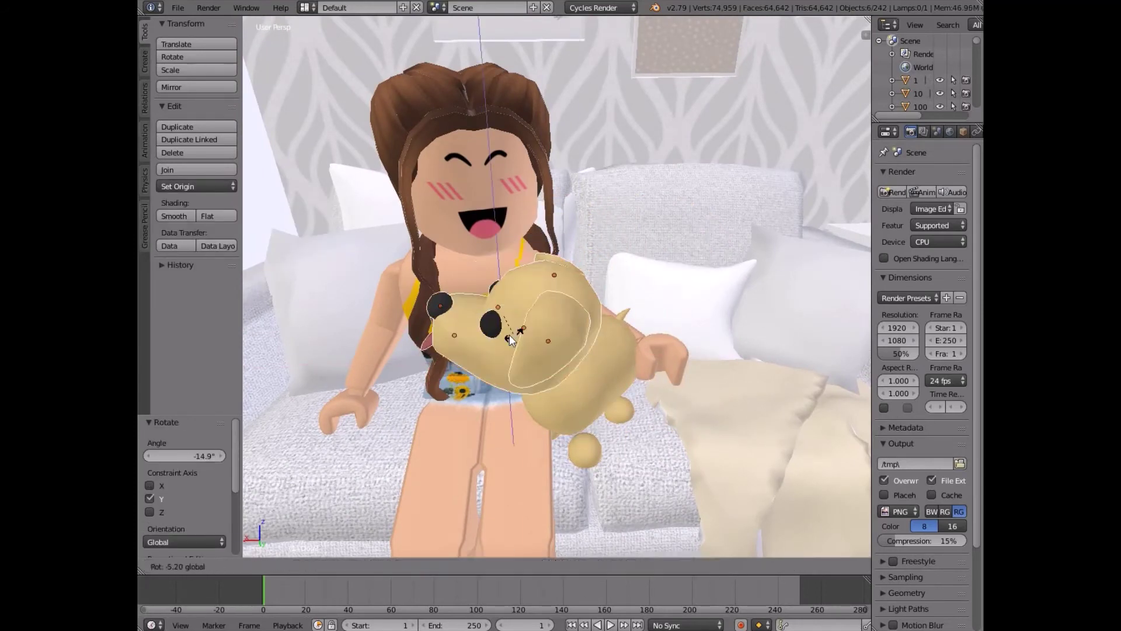
pyautogui.moveTo(496, 292); pyautogui.dragTo(504, 316)
pyautogui.click(452, 565)
pyautogui.rightClick(555, 437)
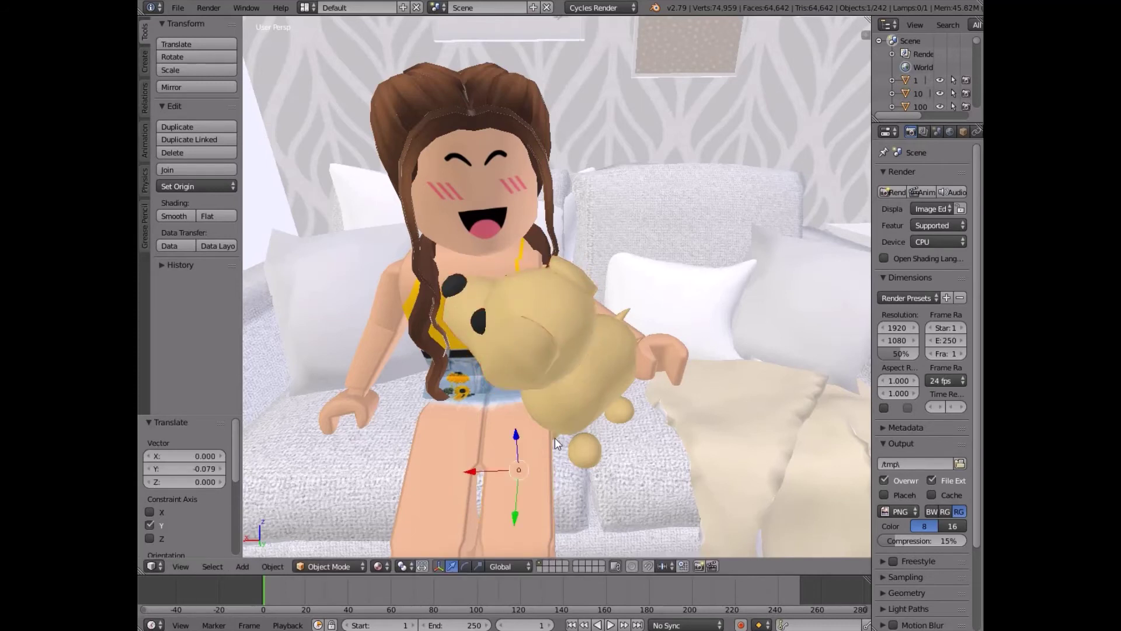
# Reposition the dog's loose paws, raising the one over the avatar's knees up to the body and adjusting the lower one
pyautogui.moveTo(516, 431); pyautogui.dragTo(516, 382)
pyautogui.moveTo(474, 422)
pyautogui.mouseDown()
pyautogui.moveTo(496, 418)
pyautogui.moveTo(510, 460)
pyautogui.moveTo(473, 420)
pyautogui.mouseUp()
pyautogui.rightClick(585, 450)
pyautogui.moveTo(583, 420); pyautogui.dragTo(583, 433)
pyautogui.rightClick(621, 410)
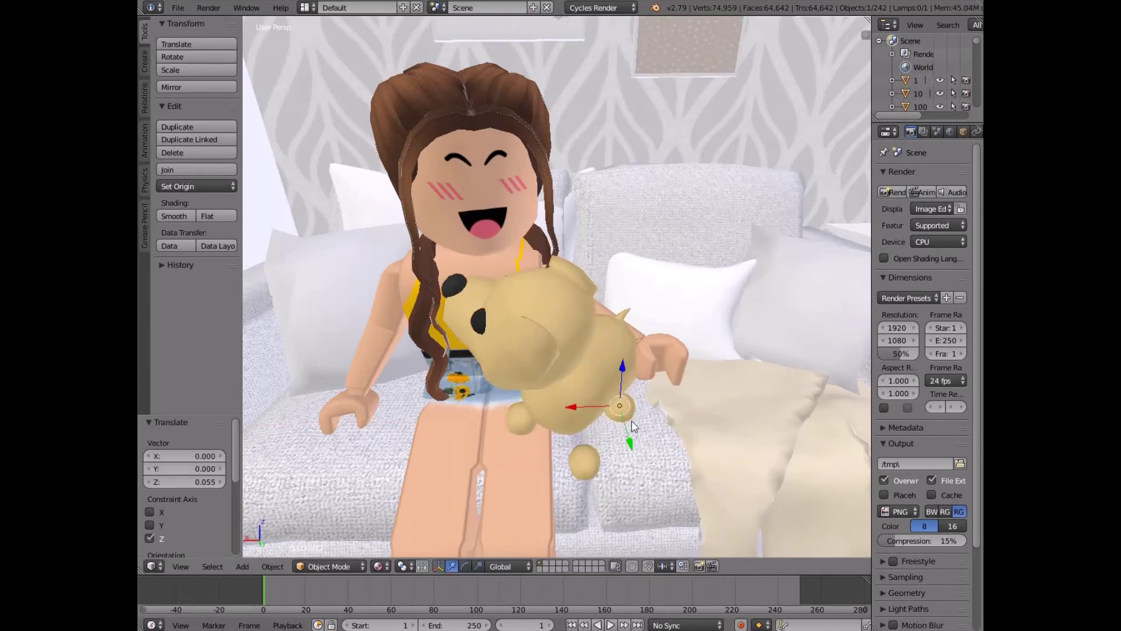
# Rotate the avatar's hand beside the dog slightly, including -7.37° about X
pyautogui.rightClick(657, 365)
pyautogui.click(465, 566)
pyautogui.moveTo(655, 388); pyautogui.dragTo(622, 380)
pyautogui.moveTo(674, 373); pyautogui.dragTo(671, 380)
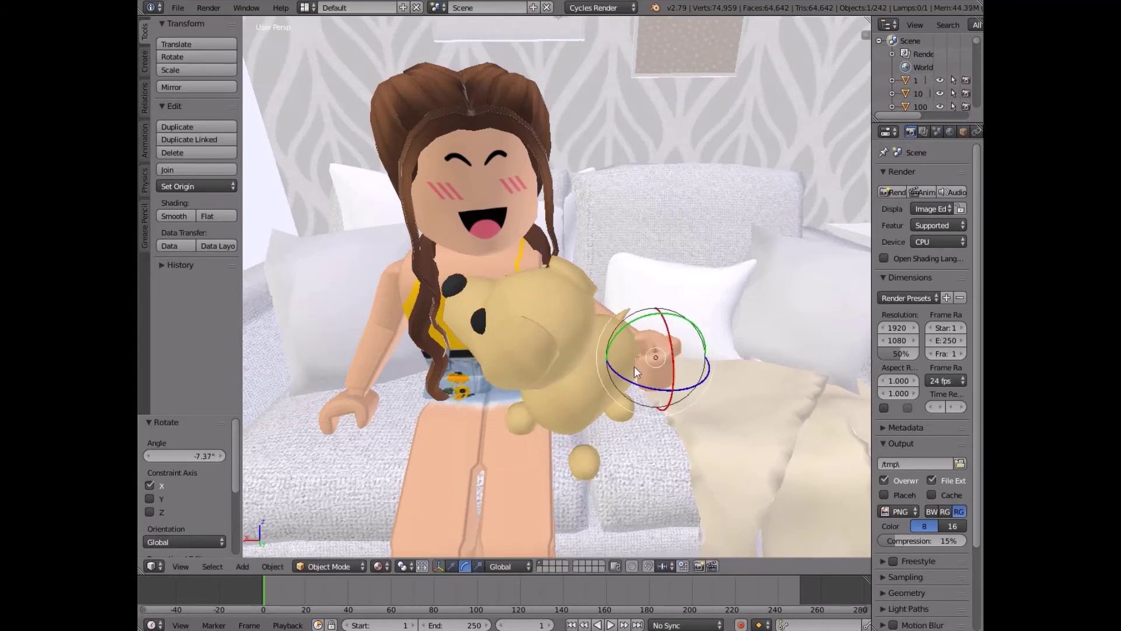
# Select the avatar's other forearm and hand together and rotate them, including -26.7° about X
pyautogui.keyDown('shift'); pyautogui.rightClick(363, 357); pyautogui.keyUp('shift')
pyautogui.press('r')
pyautogui.press('y')
pyautogui.press('Return')
pyautogui.moveTo(381, 400); pyautogui.dragTo(390, 398)
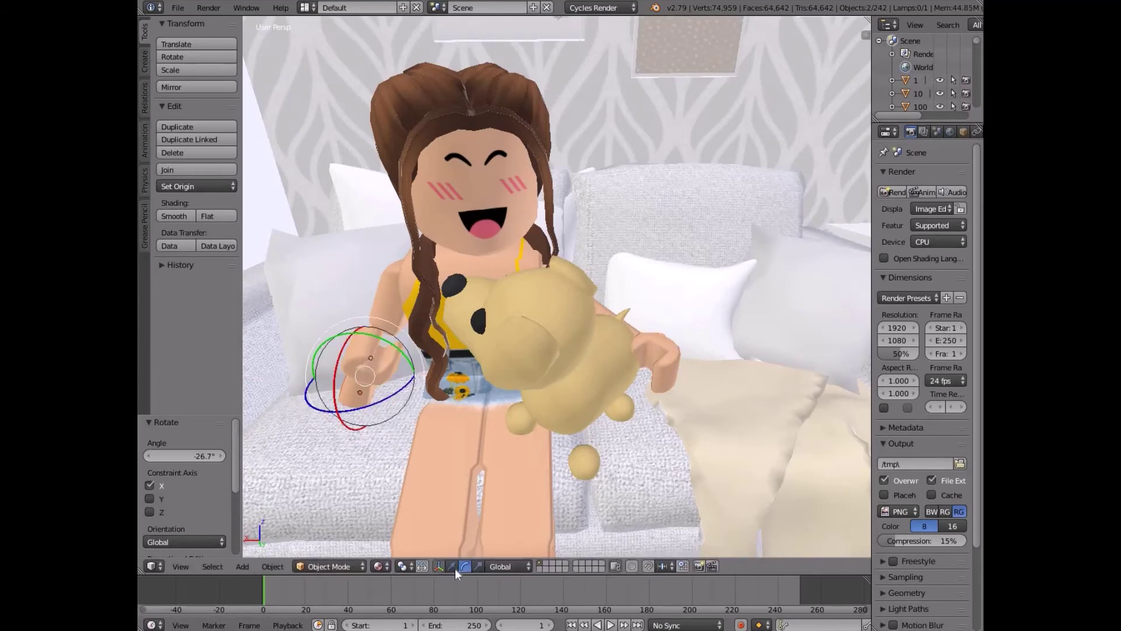
# Raise the rotated forearm and hand to the avatar's cheek and shift them 0.114 along X
pyautogui.click(452, 566)
pyautogui.moveTo(365, 331); pyautogui.dragTo(369, 240)
pyautogui.moveTo(343, 290); pyautogui.dragTo(430, 297)
pyautogui.moveTo(399, 274); pyautogui.dragTo(388, 273)
# Rotate the upper arm below the raised hand to meet it, including 64.8° about Z
pyautogui.rightClick(384, 292)
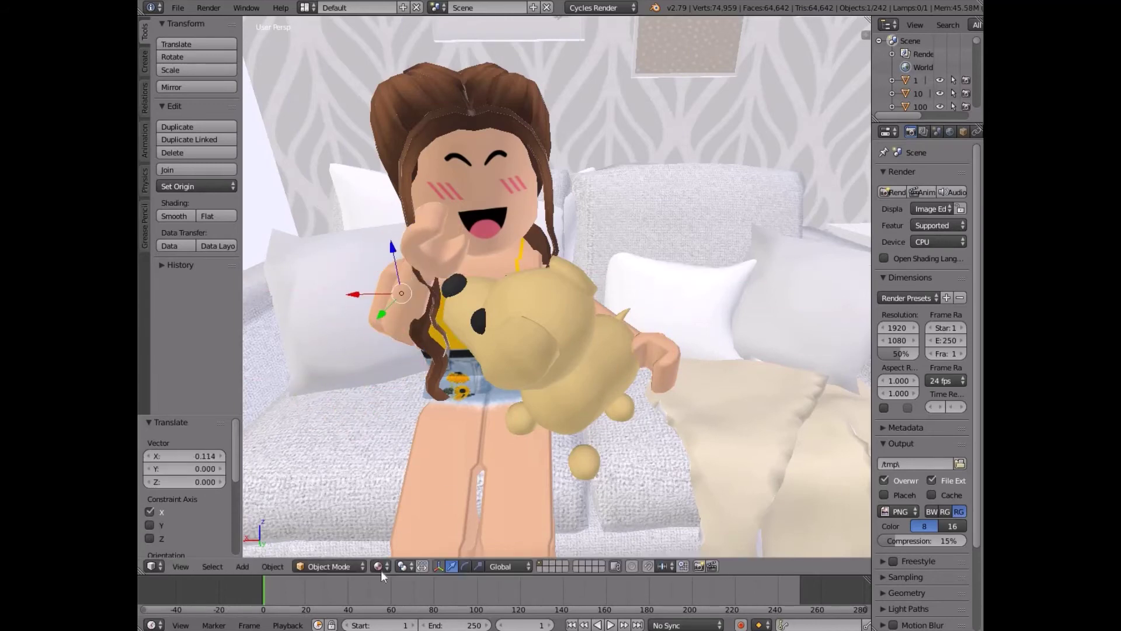
pyautogui.click(464, 565)
pyautogui.moveTo(400, 330); pyautogui.dragTo(368, 328)
pyautogui.moveTo(403, 311); pyautogui.dragTo(516, 329)
pyautogui.scroll(-9, 554, 149)
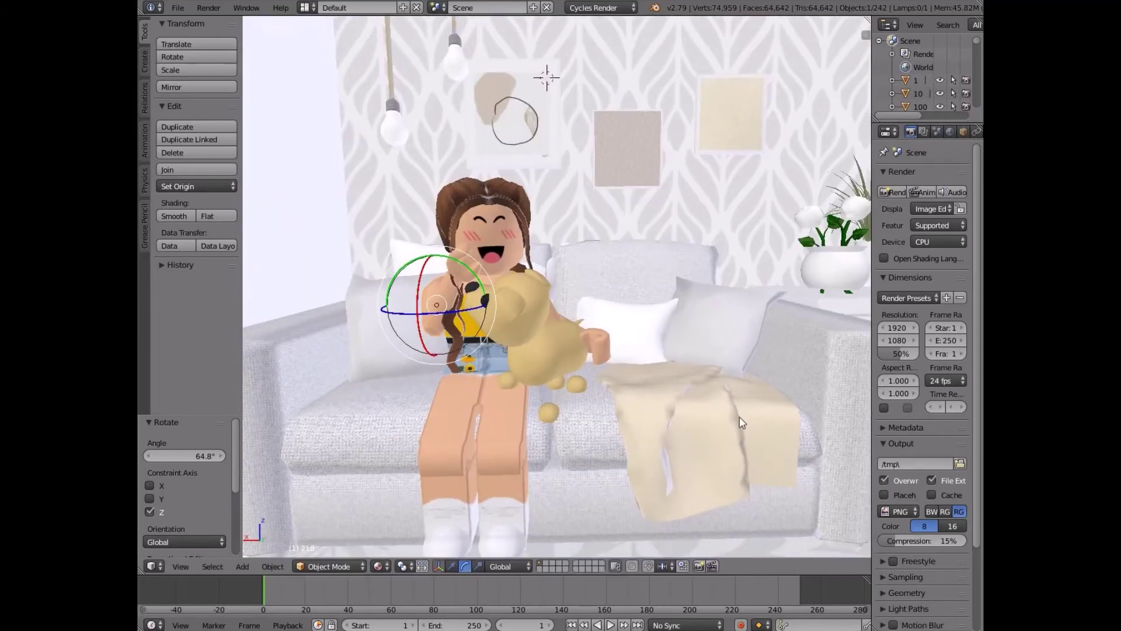
# Show the World settings and frame the whole living room with the avatar and dog in the camera view
pyautogui.click(931, 136)
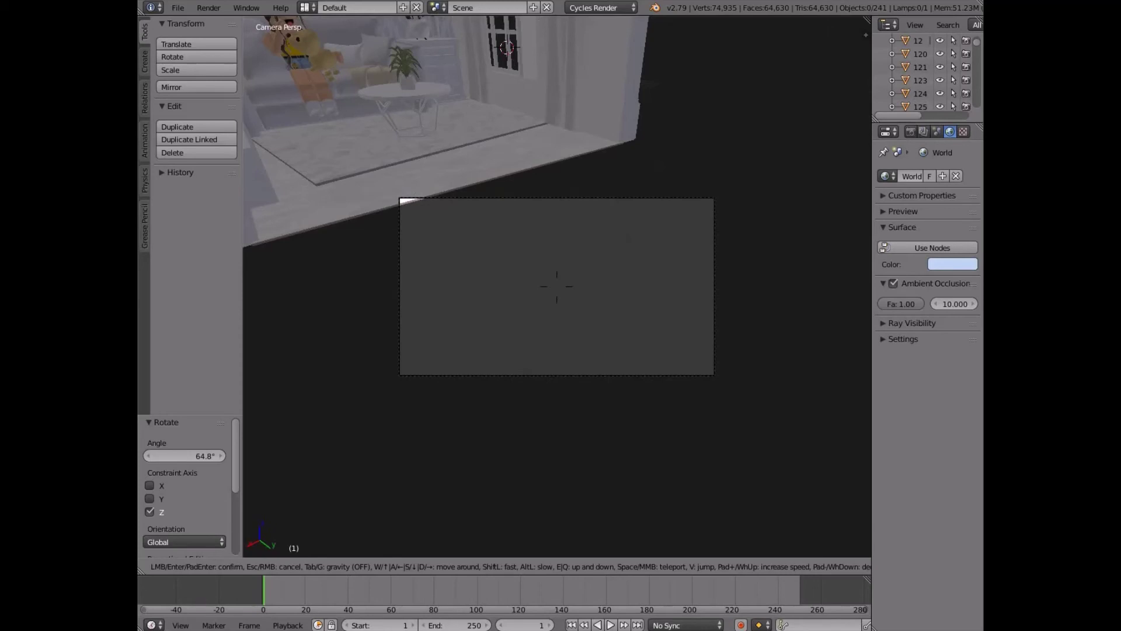
pyautogui.press('s')
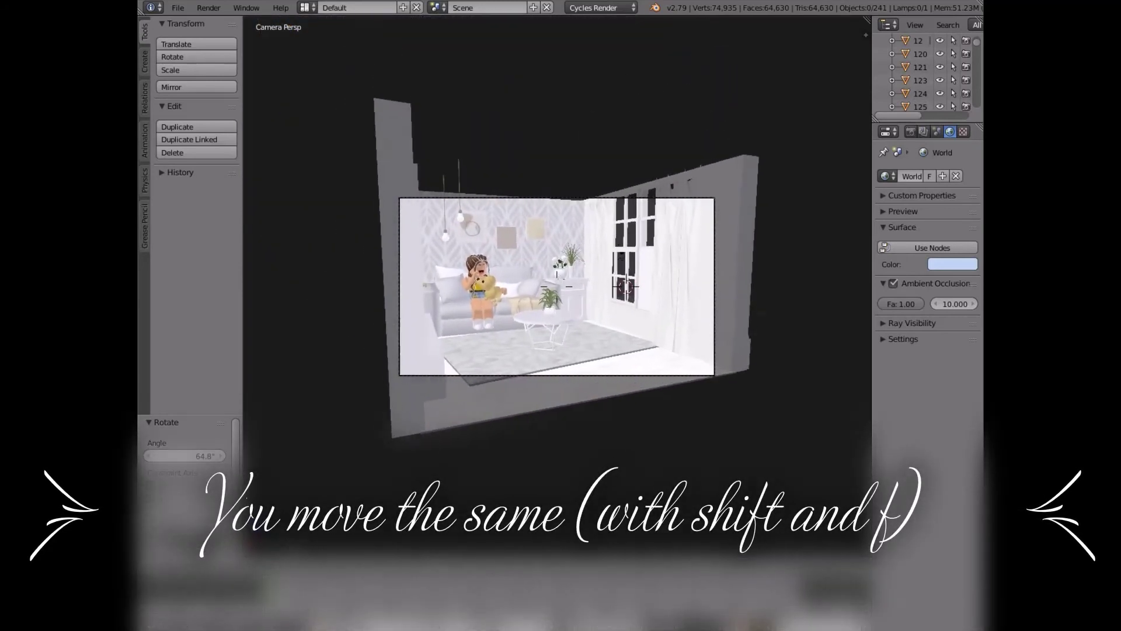
pyautogui.press('w')
pyautogui.click(557, 287)
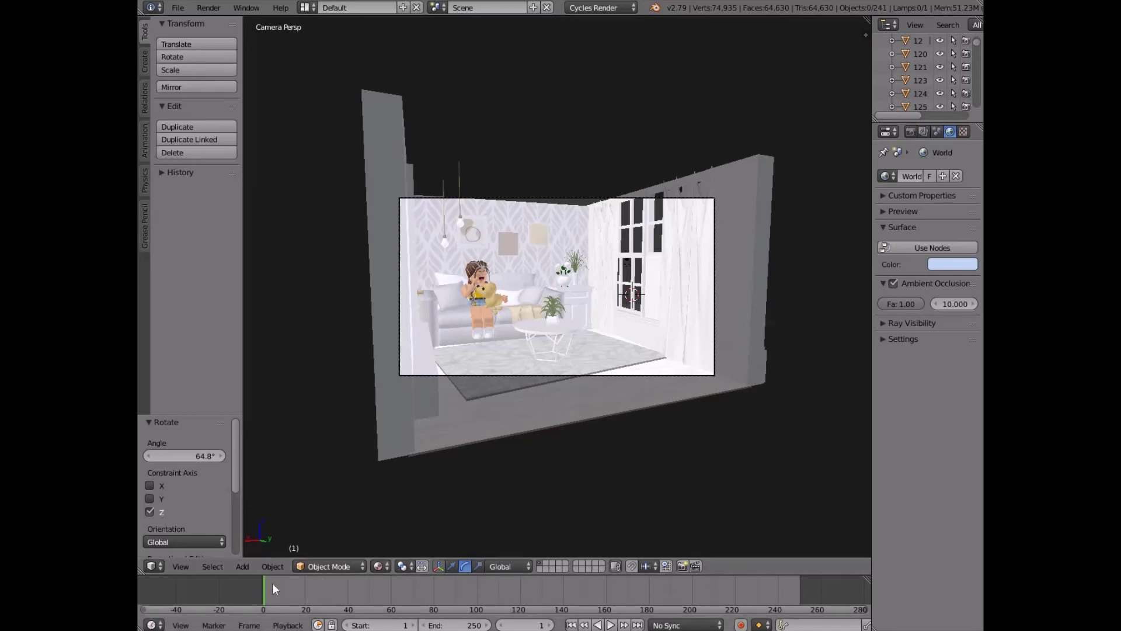
# Leave the camera view and walk through the room to examine the posed avatar and dog up close and from afar
pyautogui.click(179, 565)
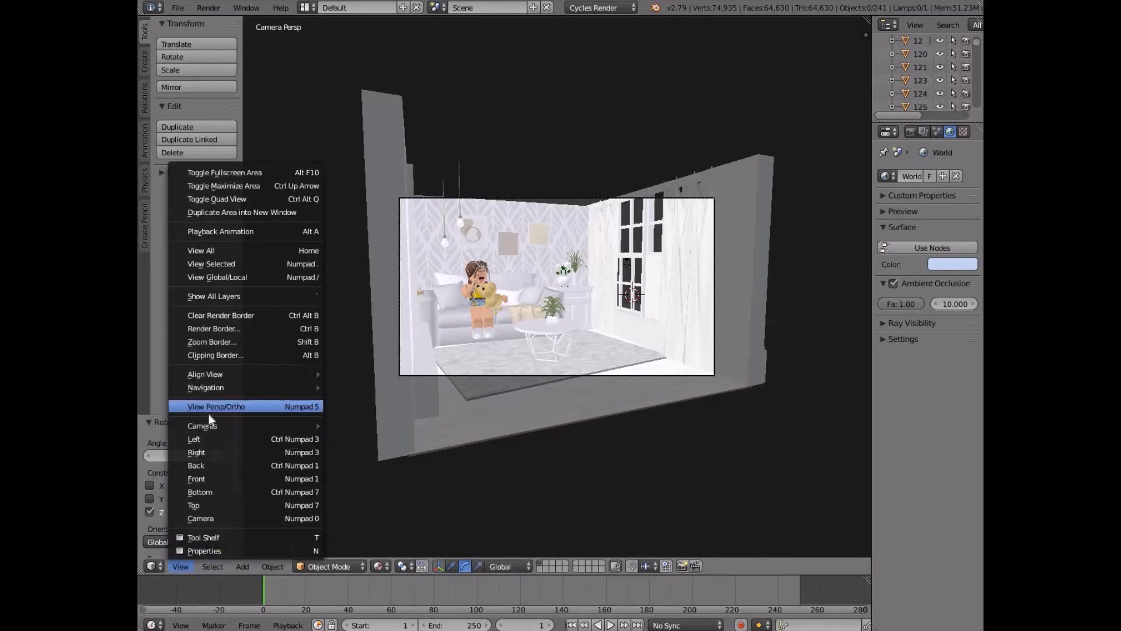
pyautogui.moveTo(212, 429)
pyautogui.click(362, 438)
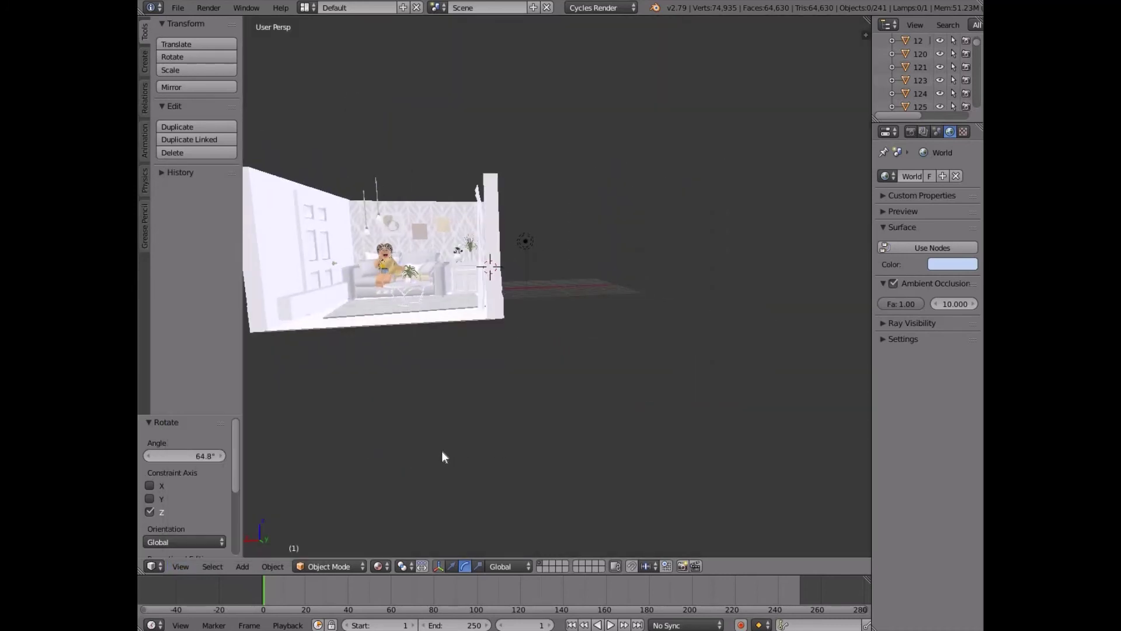
pyautogui.hotkey('shift', 'f')
pyautogui.press('s')
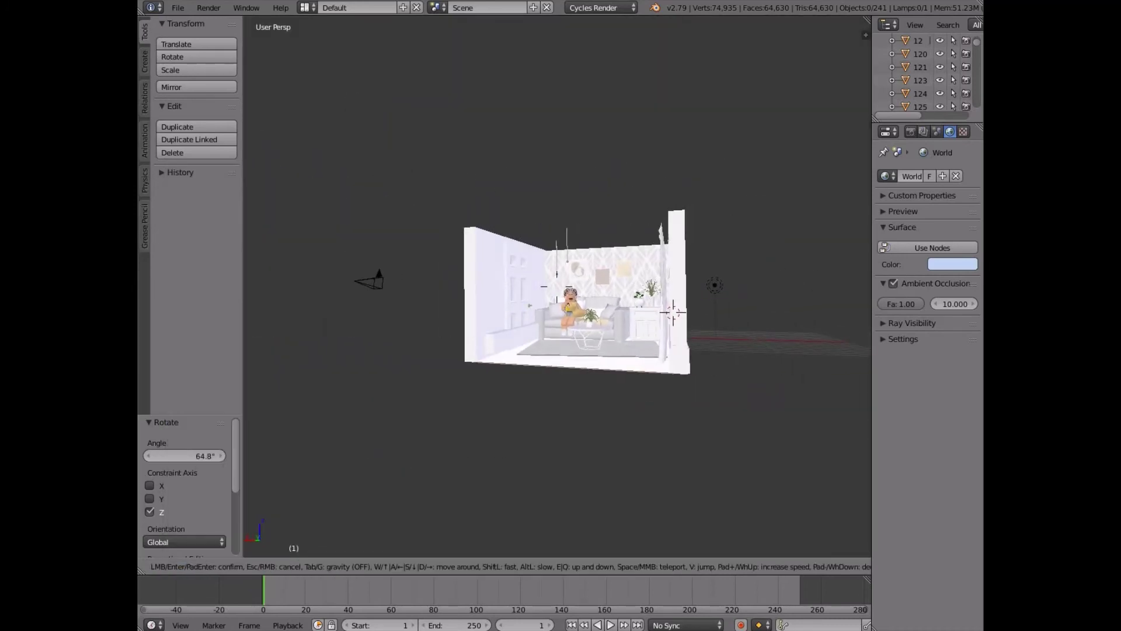
pyautogui.press('w')
pyautogui.press('w')
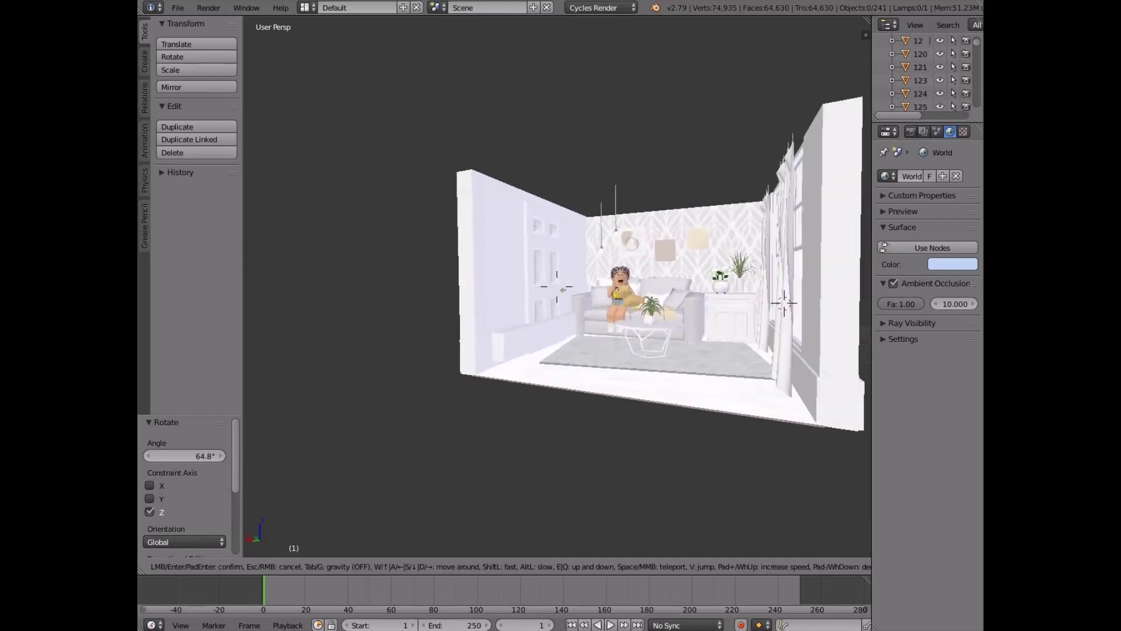
pyautogui.press('w')
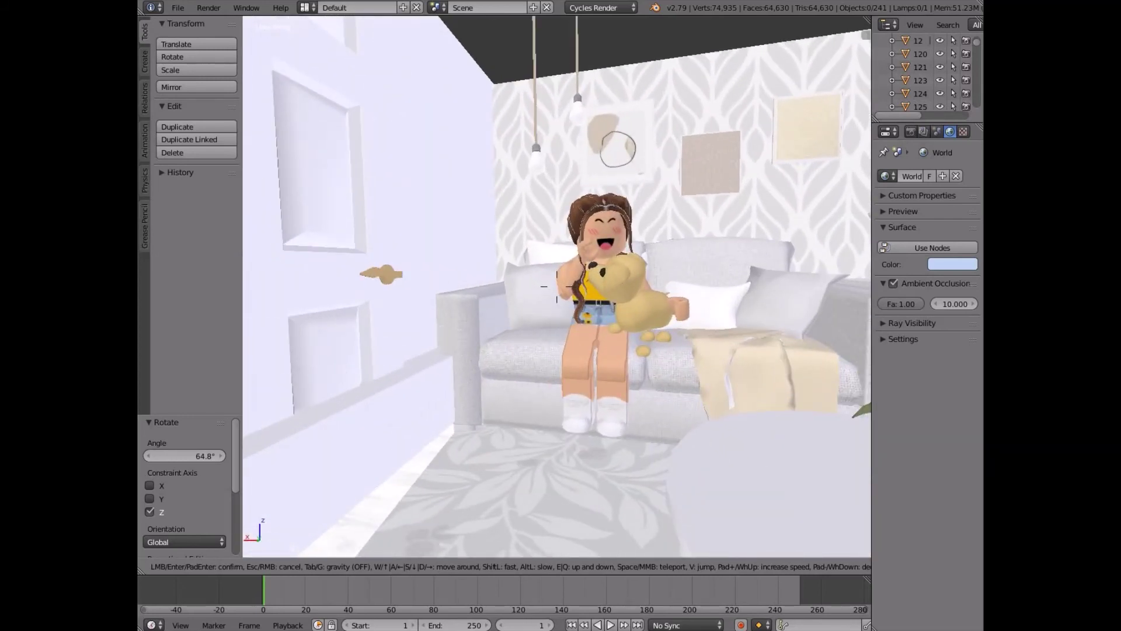
pyautogui.press('w')
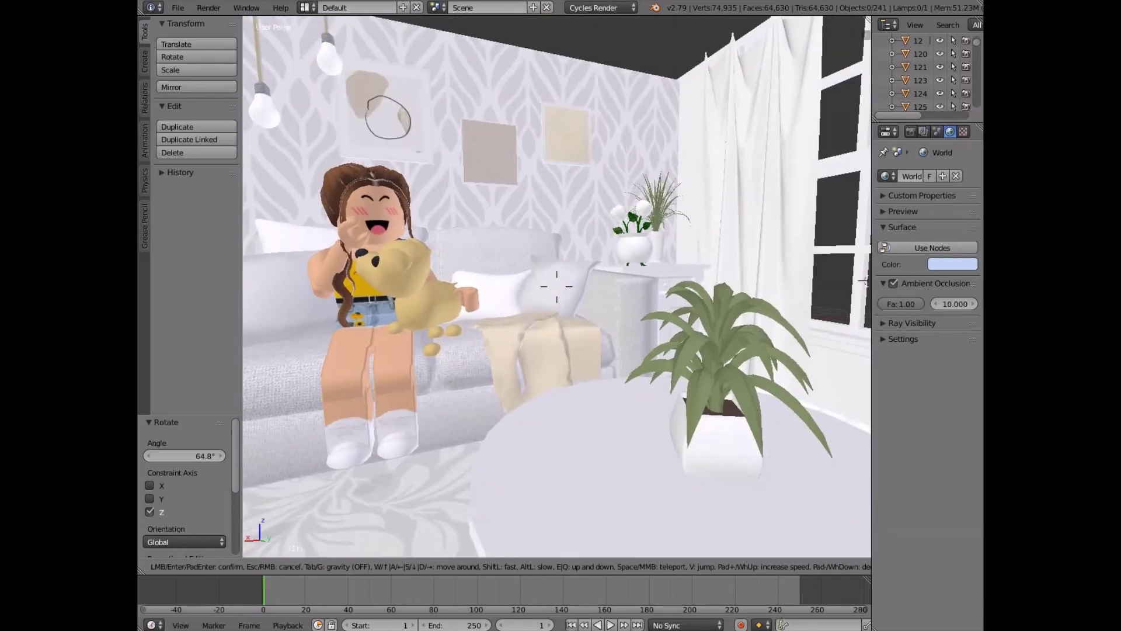
pyautogui.press('w')
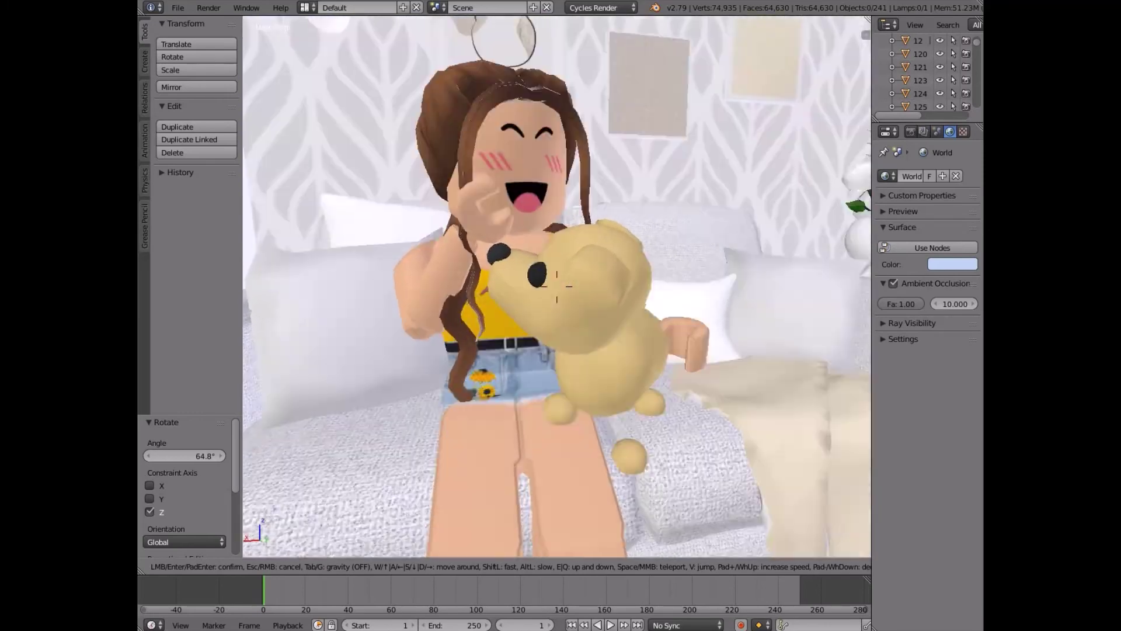
pyautogui.press('s')
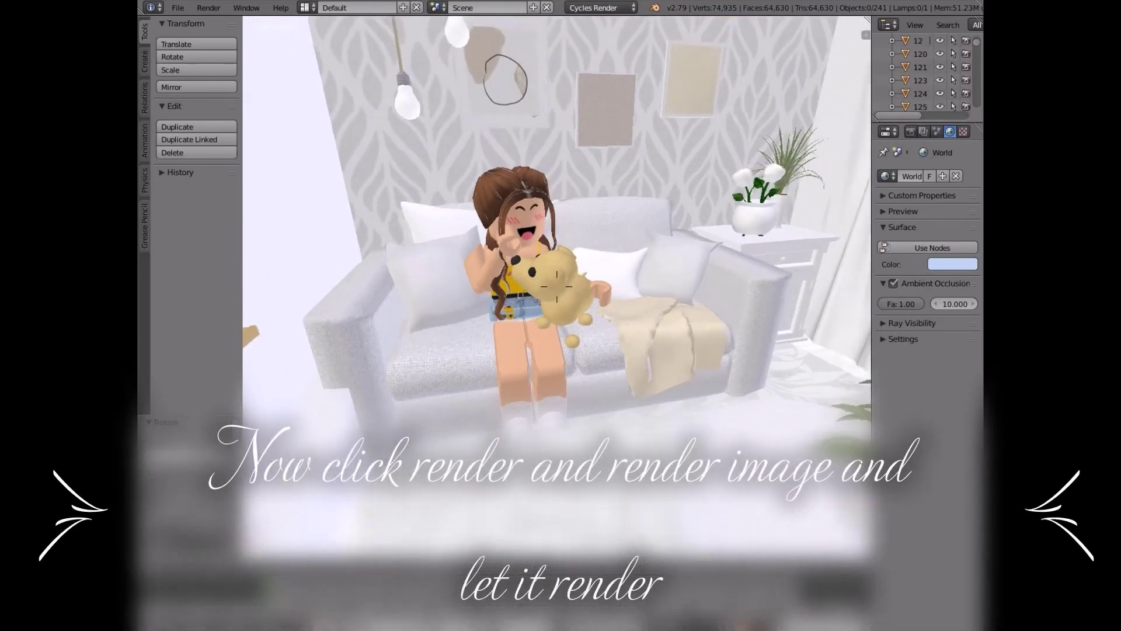
pyautogui.press('s')
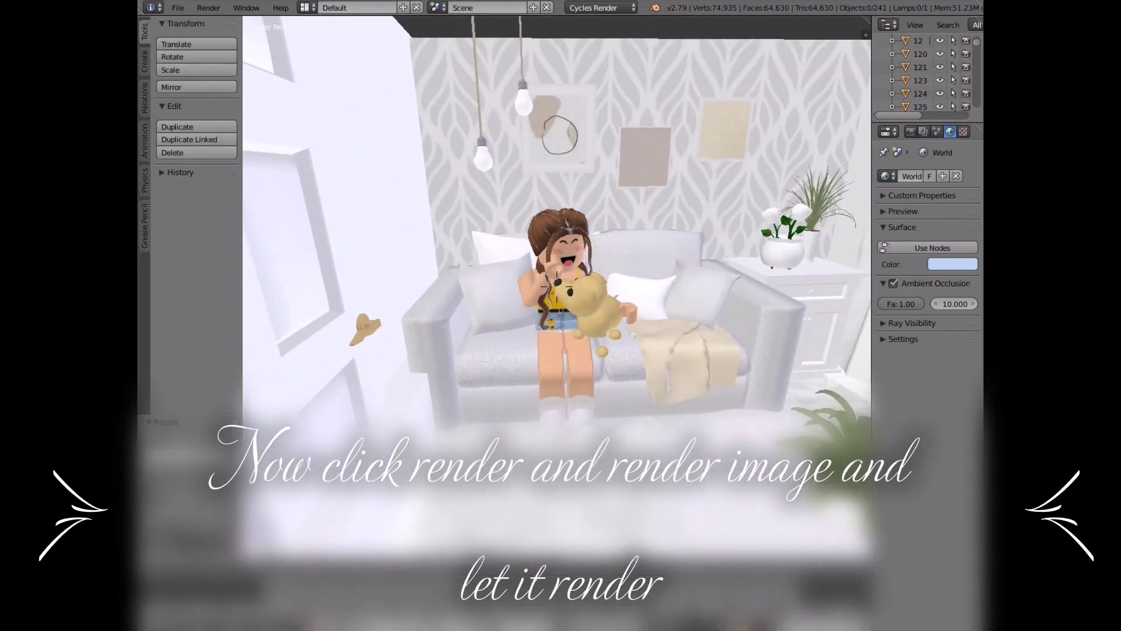
pyautogui.press('s')
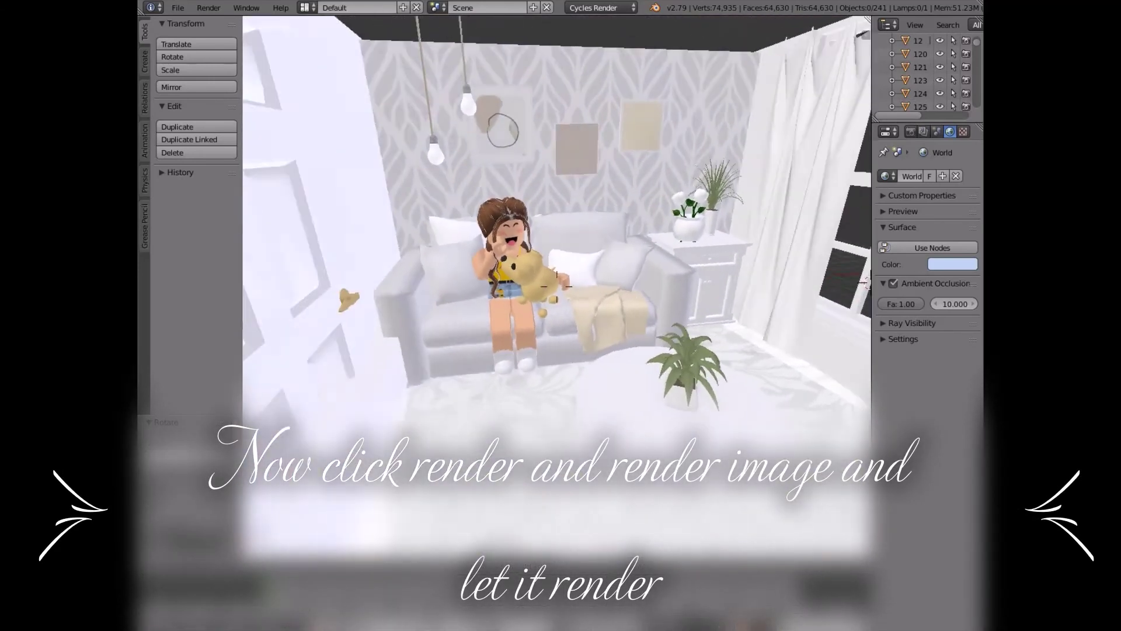
pyautogui.press('s')
pyautogui.click(556, 287)
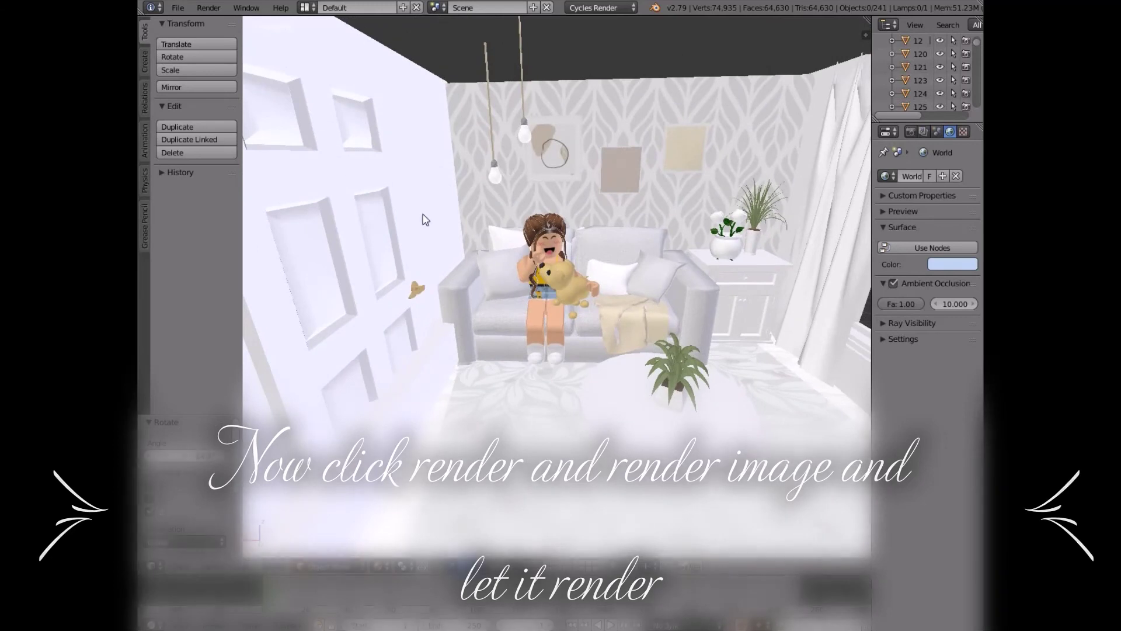
# Render the scene as a still image
pyautogui.click(202, 6)
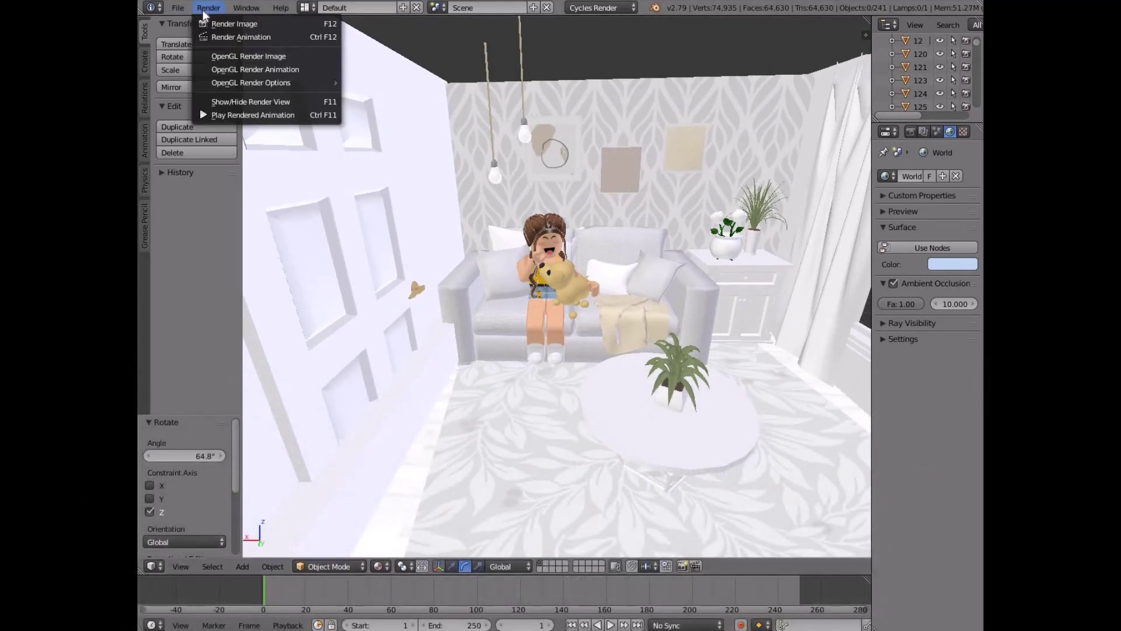
pyautogui.click(233, 25)
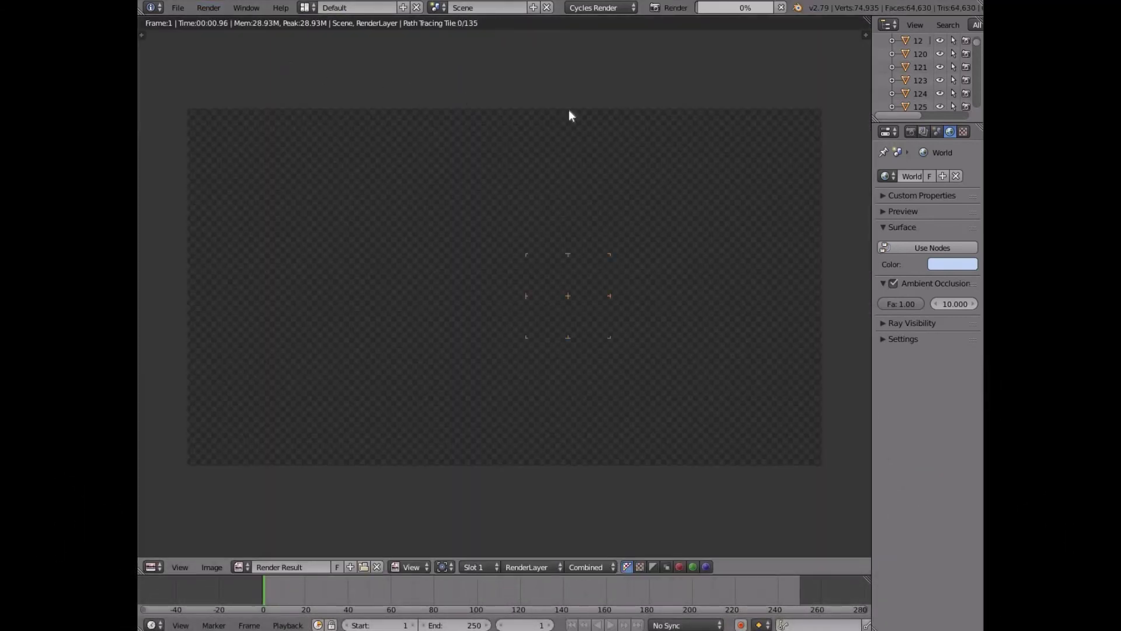